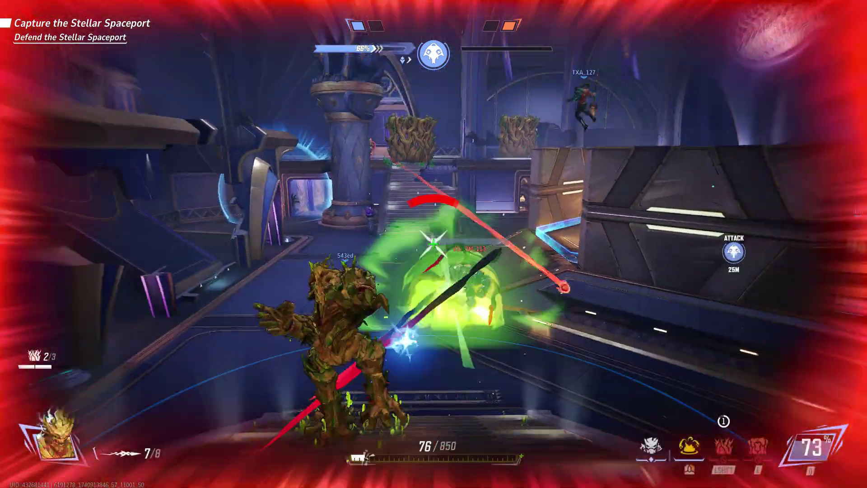
left_click(434, 244)
left_click(433, 243)
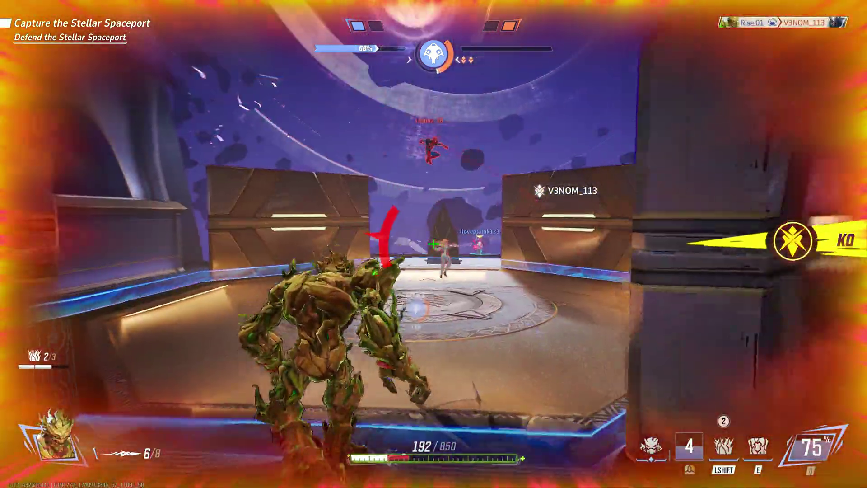
left_click(434, 244)
left_click(434, 244)
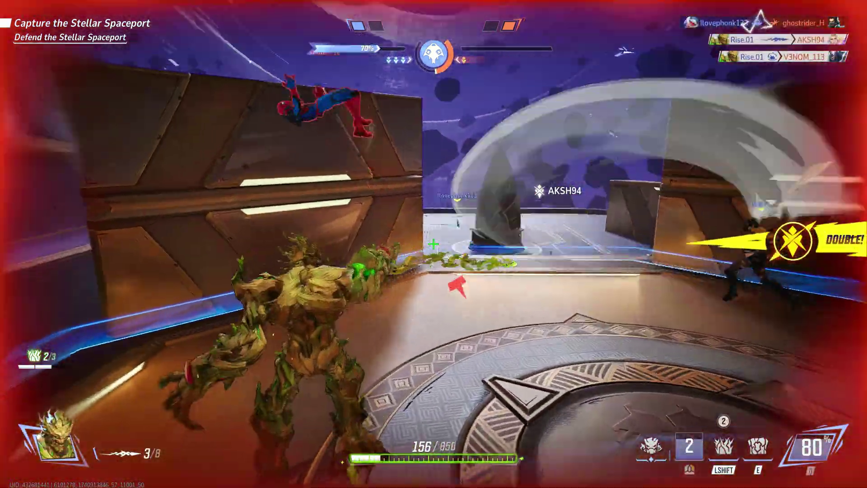
left_click(433, 244)
left_click(433, 243)
right_click(434, 244)
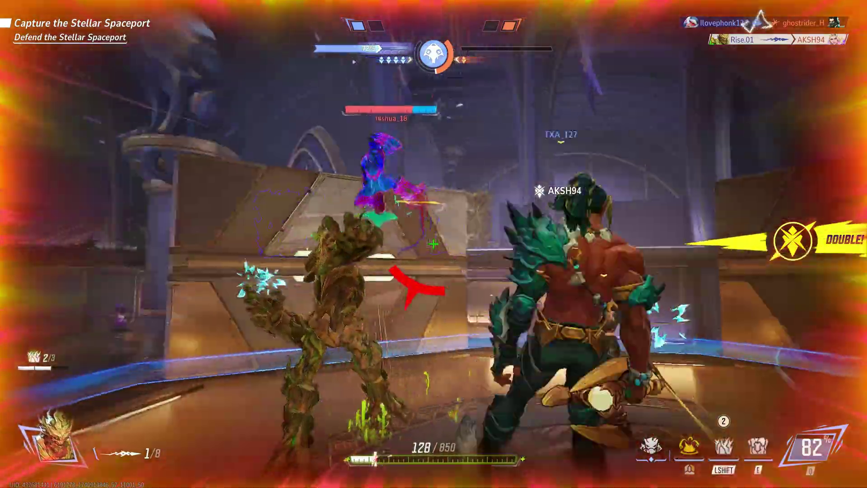
left_click(433, 244)
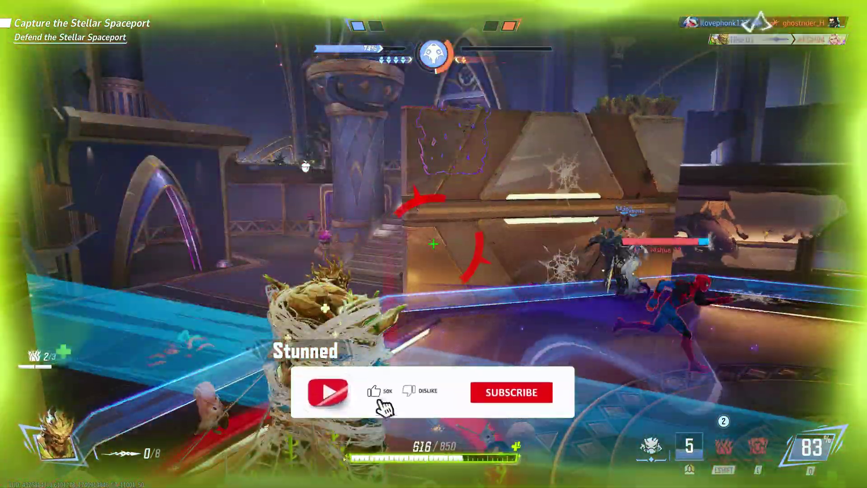
key("shift")
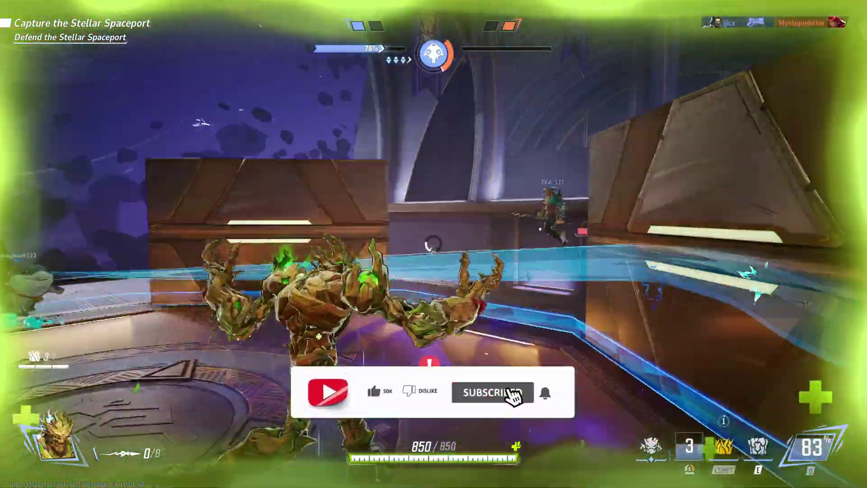
left_click(434, 244)
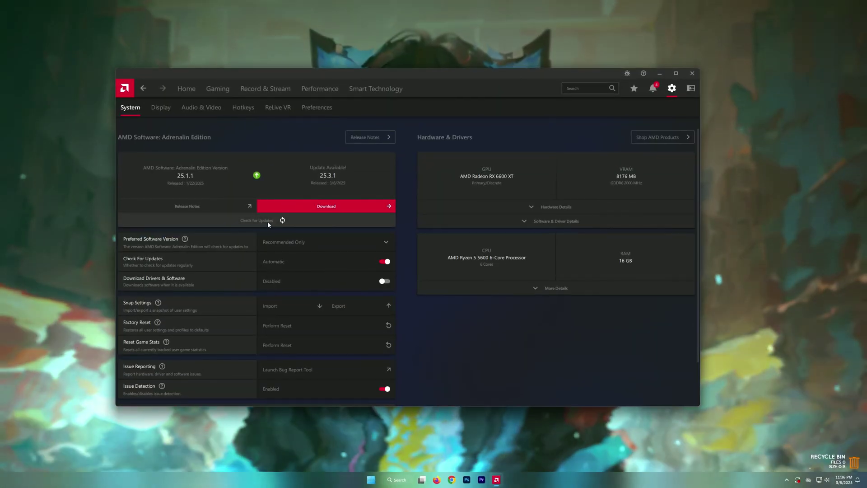
Check for AMD driver updates and start downloading version 25.3.1.
left_click(267, 221)
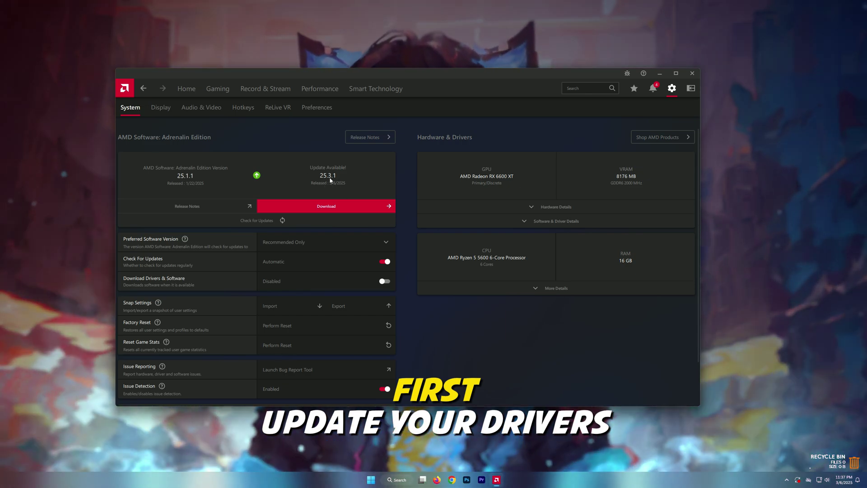
left_click(336, 206)
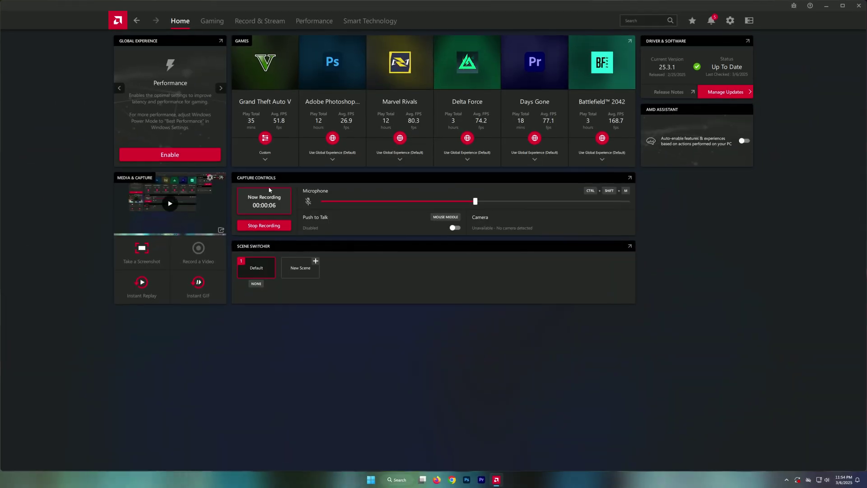
In the global graphics settings, enable AMD Fluid Motion Frames 2.1 with Standard search mode and Performance mode, with Radeon Anti-Lag on.
left_click(212, 21)
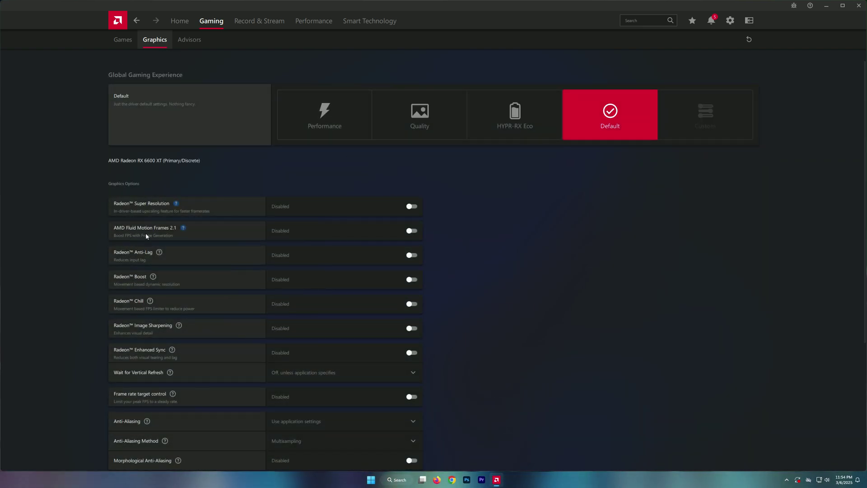
left_click(411, 230)
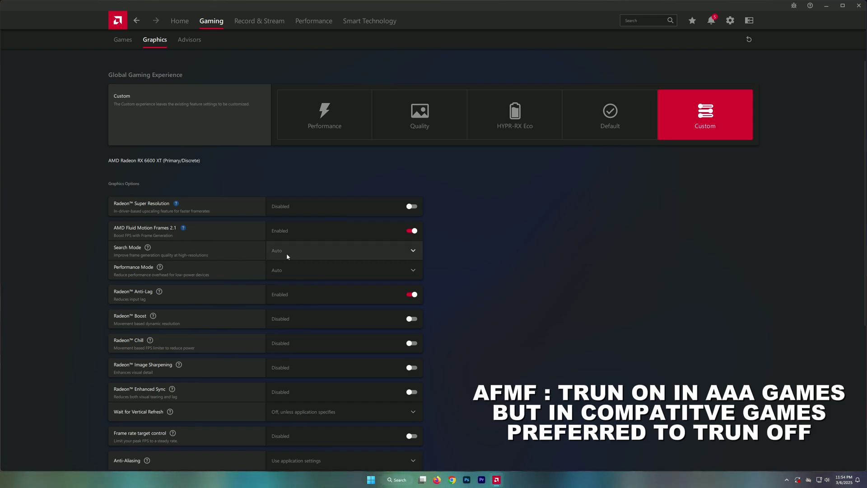
left_click(302, 270)
left_click(303, 285)
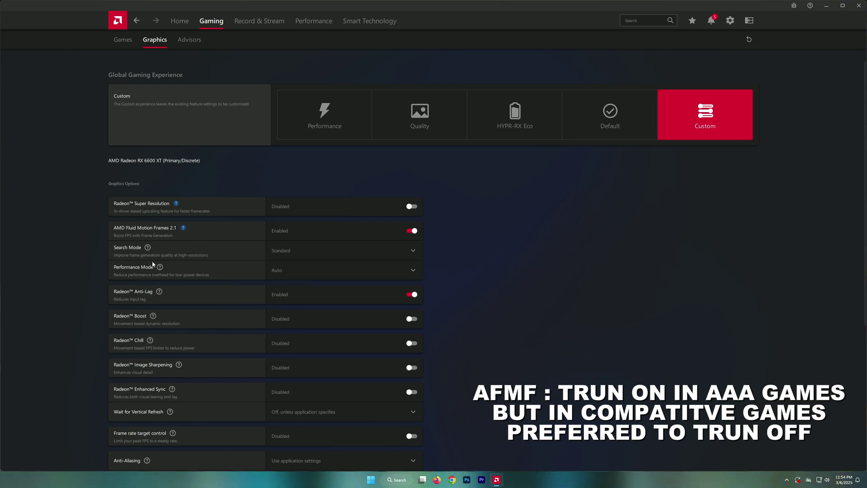
left_click(276, 271)
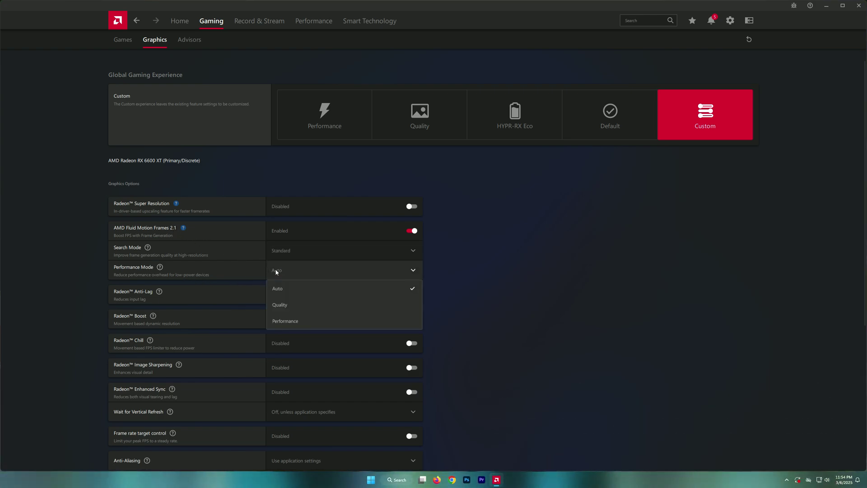
left_click(287, 321)
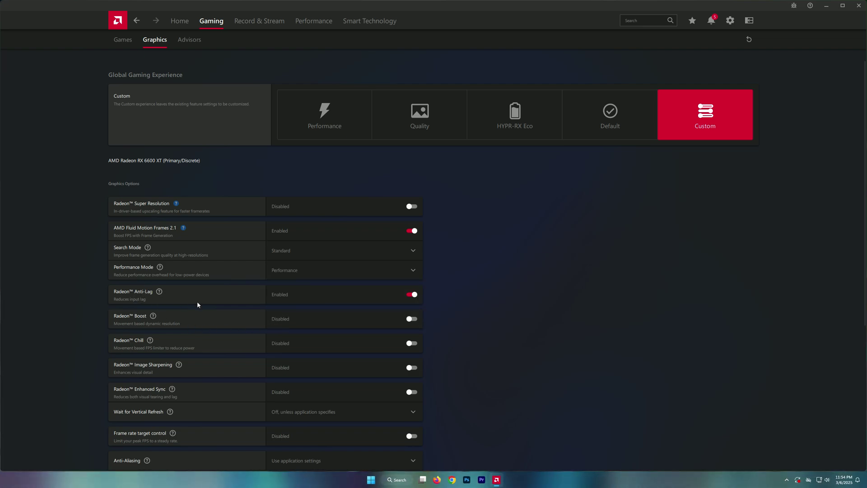
left_click(411, 300)
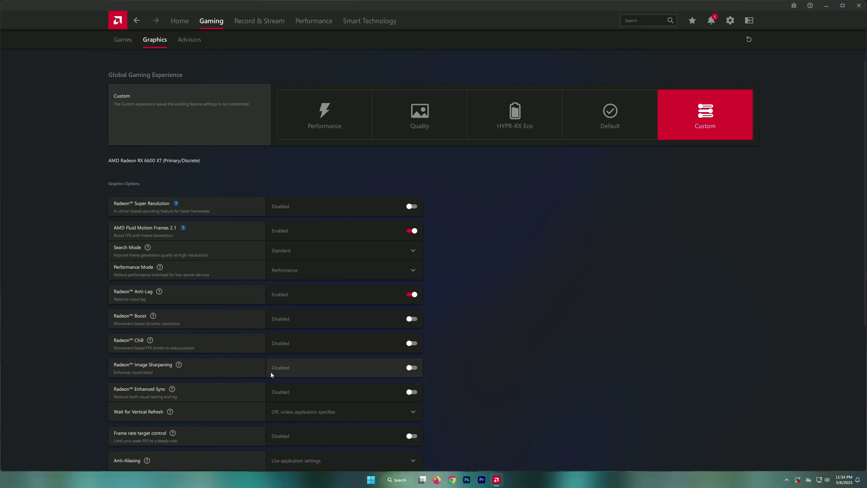
Set Wait for Vertical Refresh to "Off, unless application specifies".
scroll(274, 373, "down", 1)
scroll(203, 389, "down", 1)
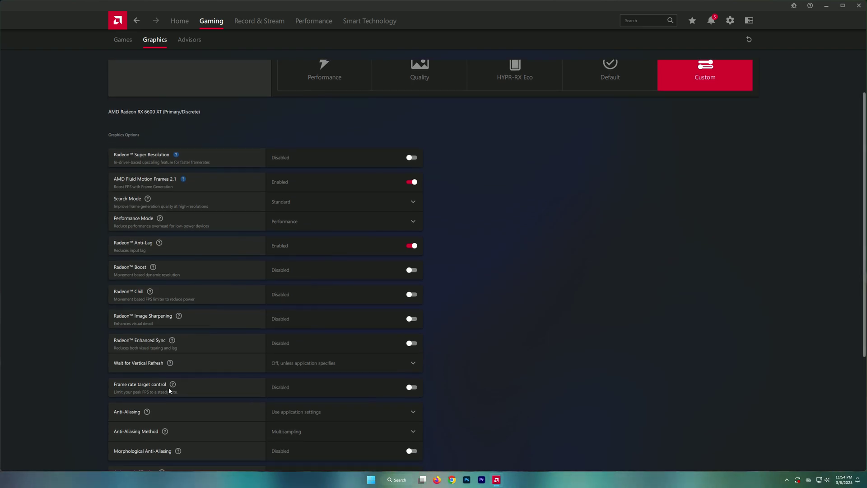
left_click(299, 363)
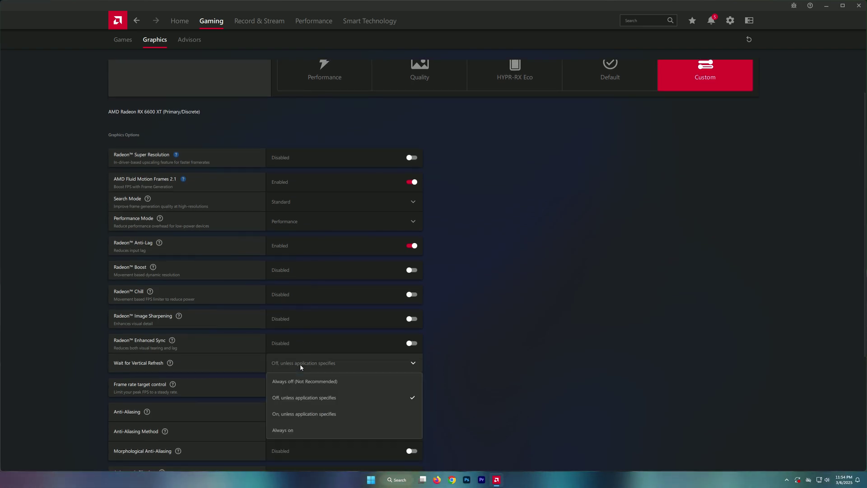
left_click(310, 398)
Set Anti-Aliasing to override application settings at level 2X, and enable Anisotropic Filtering at 2x.
scroll(302, 379, "down", 7)
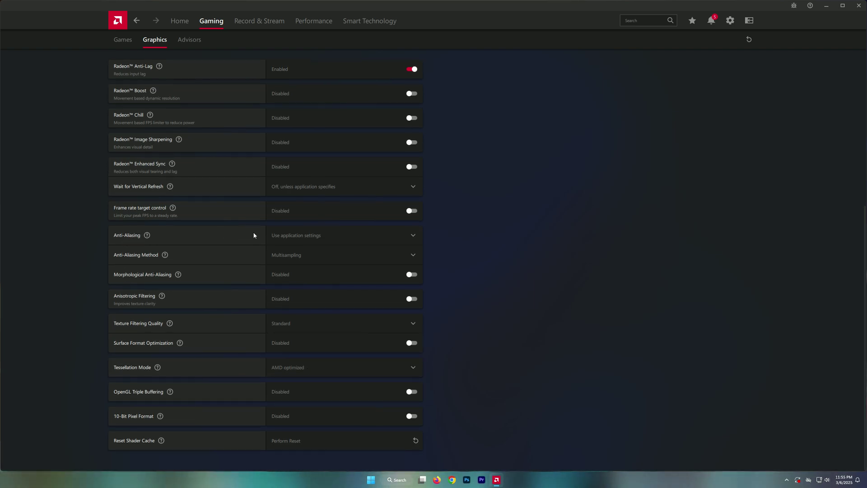
left_click(292, 234)
left_click(271, 286)
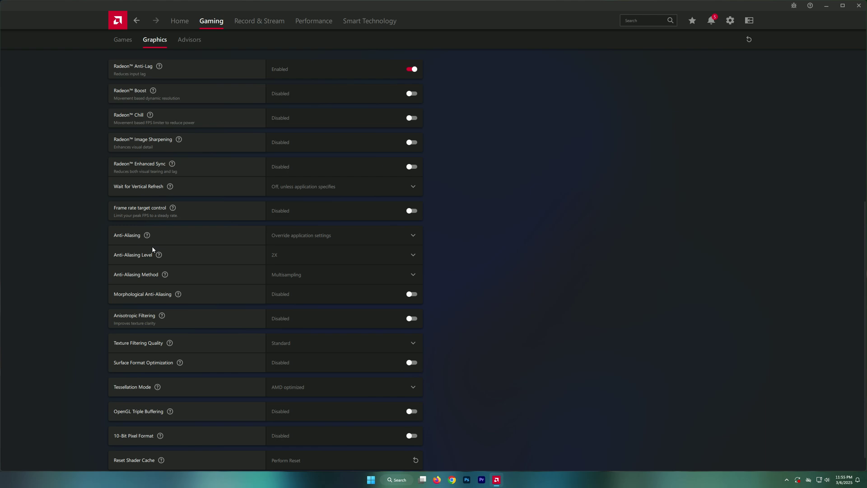
left_click(308, 261)
left_click(278, 273)
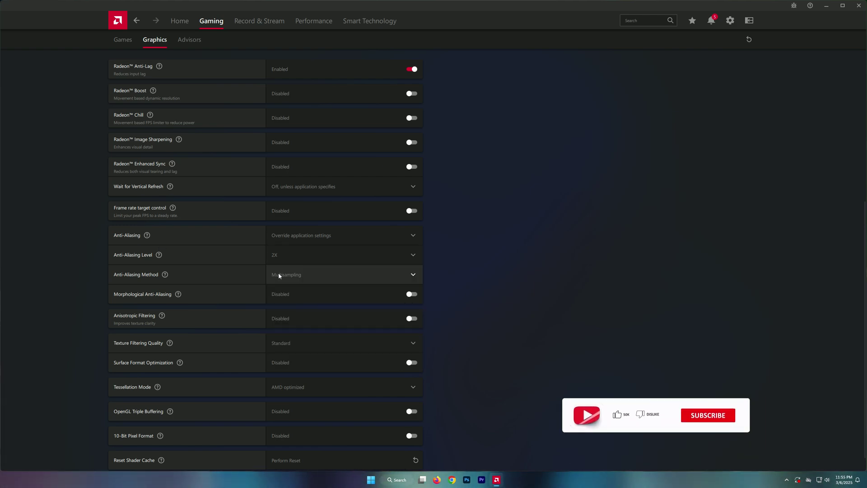
scroll(287, 300, "down", 2)
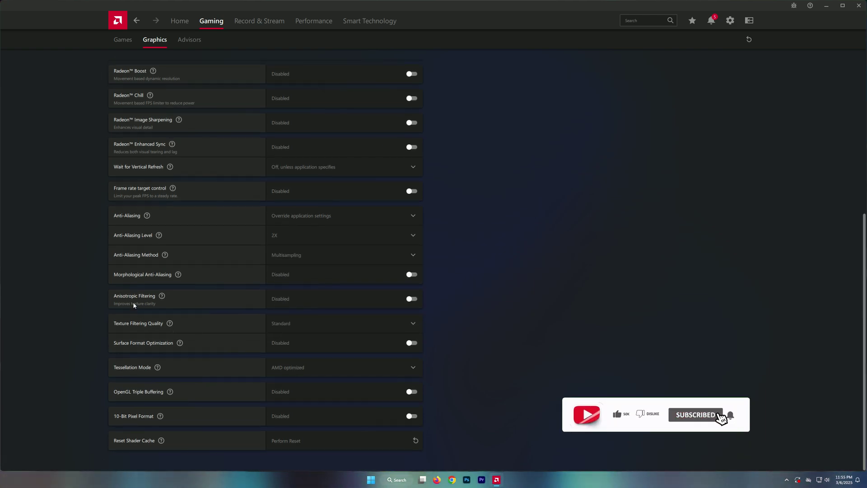
left_click(411, 299)
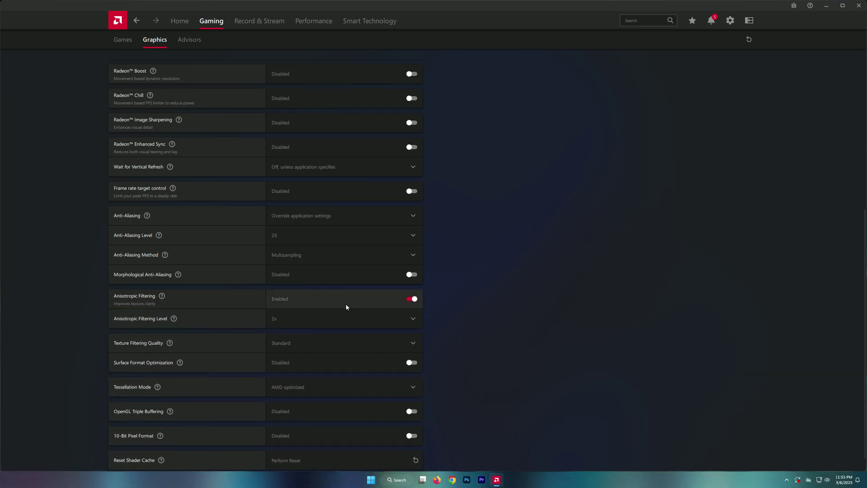
Set Texture Filtering Quality to Performance and enable Surface Format Optimization.
left_click(302, 346)
left_click(285, 394)
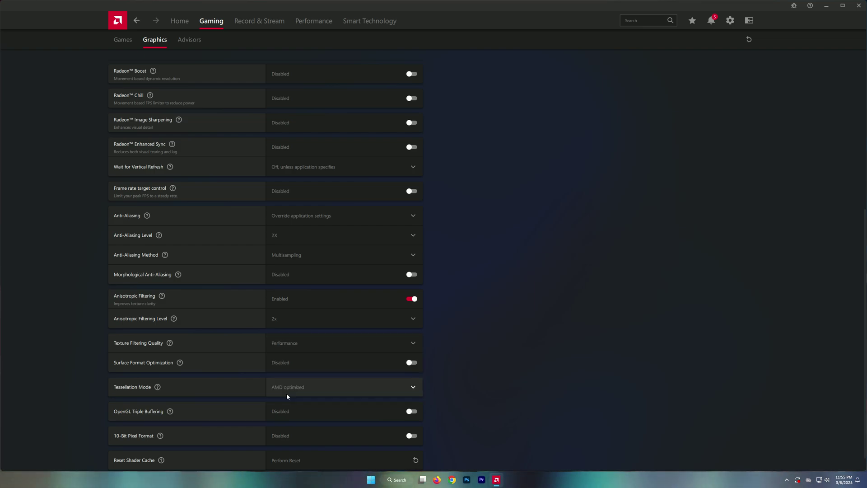
left_click(411, 362)
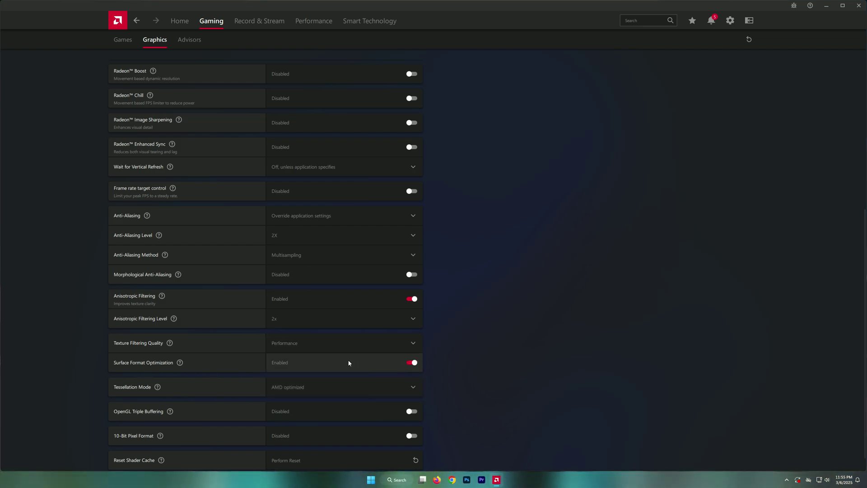
Set Tessellation Mode to override application settings with the Maximum Tessellation Level at Off.
scroll(337, 360, "down", 1)
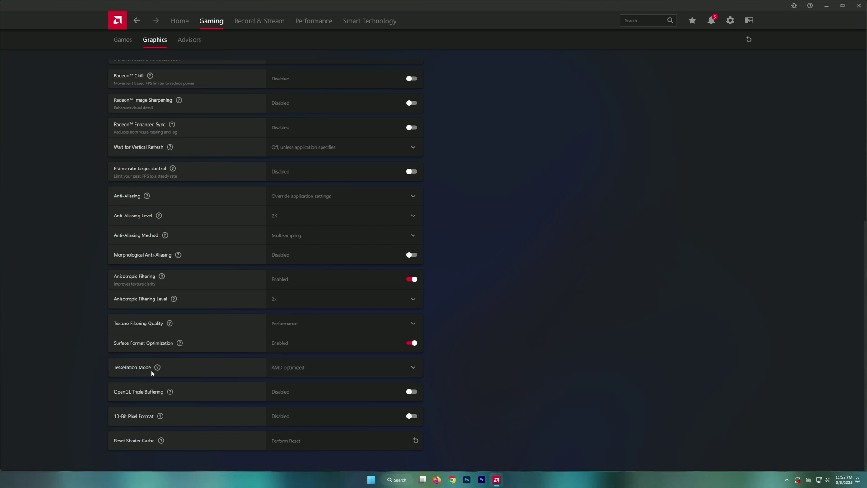
left_click(305, 369)
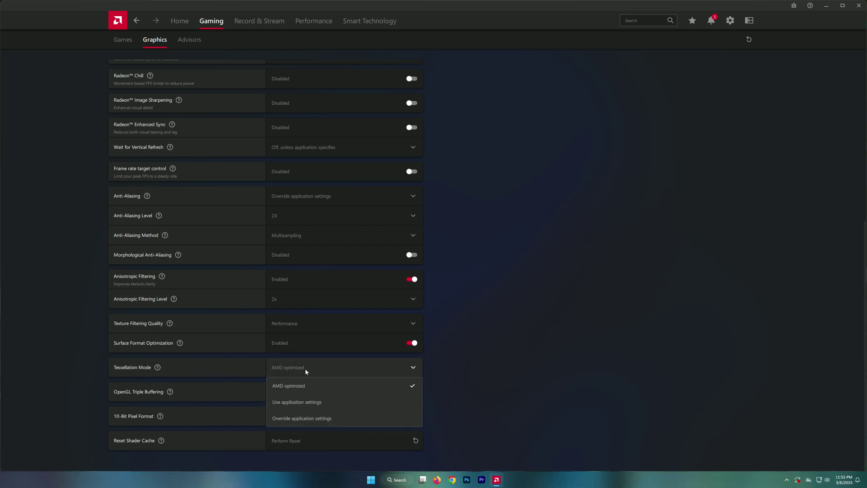
left_click(300, 419)
left_click(286, 392)
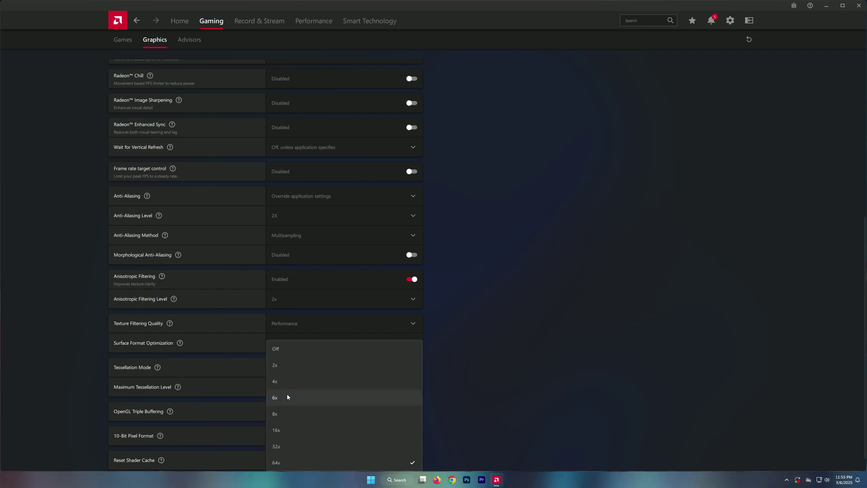
left_click(278, 349)
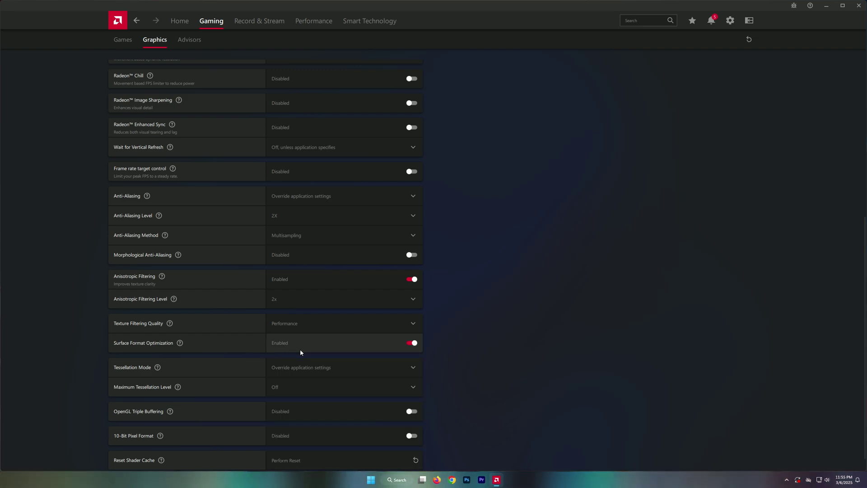
Reset the shader cache for the global graphics profile.
scroll(300, 349, "down", 1)
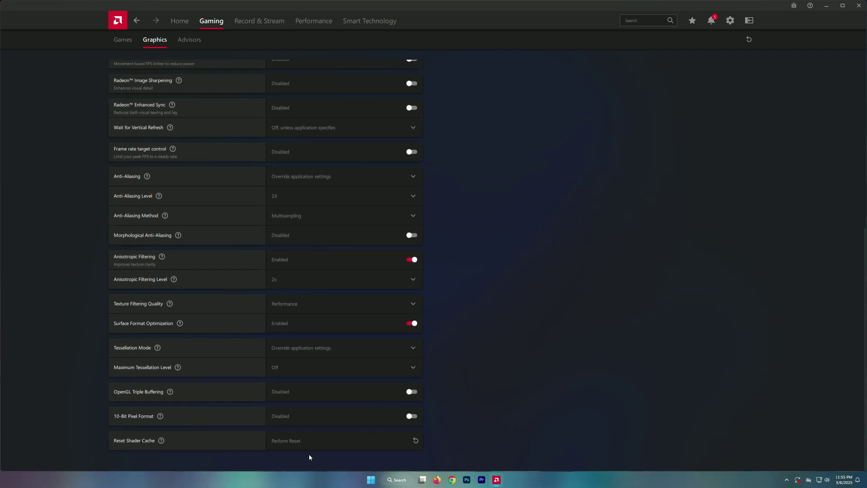
left_click(326, 441)
left_click(484, 280)
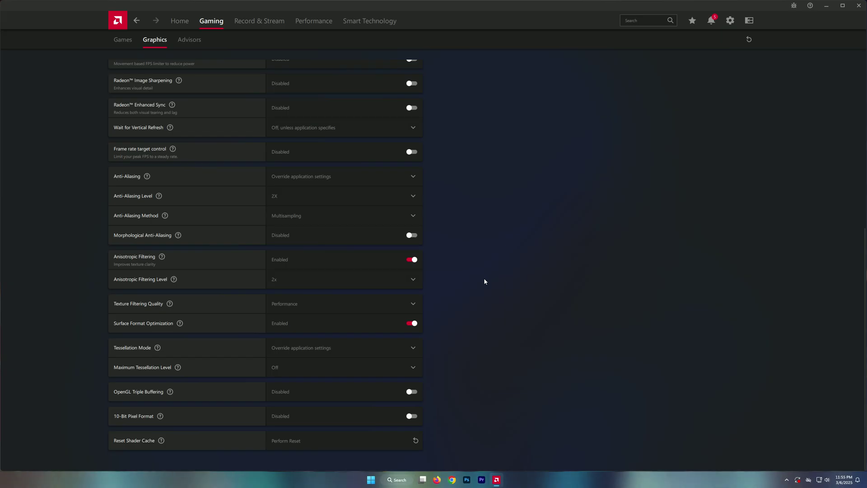
Open the Record & Stream settings and make sure Instant Replay is switched off.
scroll(310, 409, "up", 10)
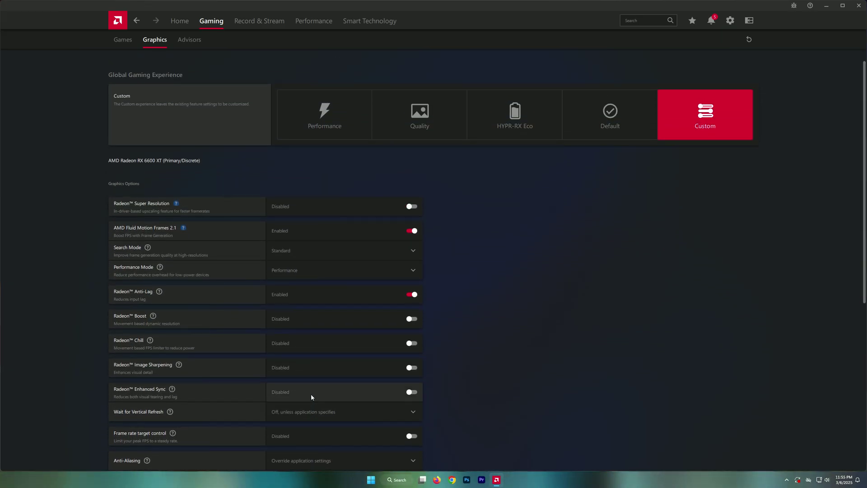
left_click(272, 21)
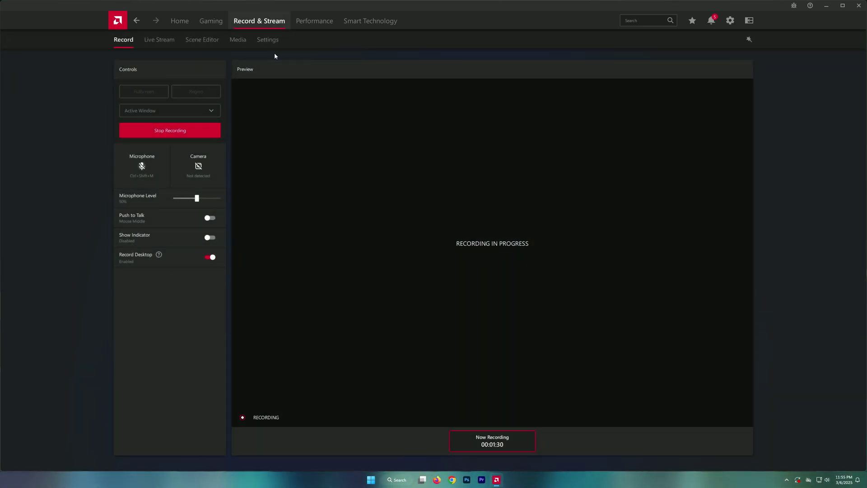
left_click(268, 41)
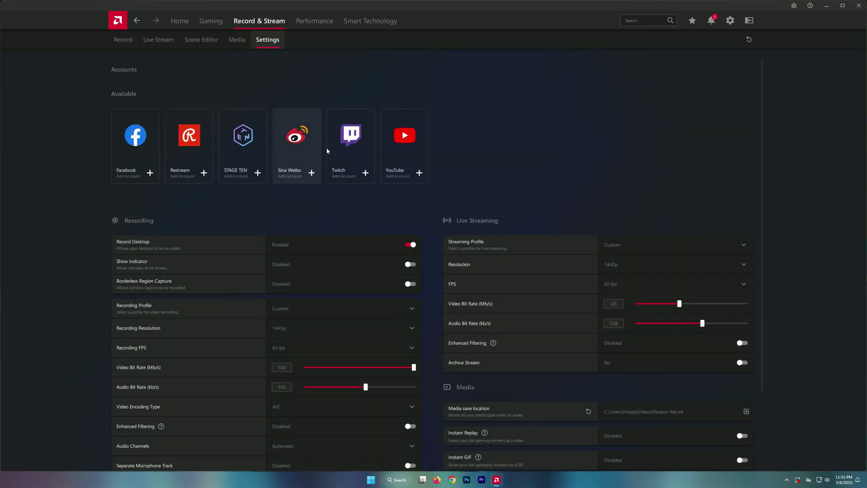
scroll(370, 217, "down", 2)
scroll(369, 218, "down", 4)
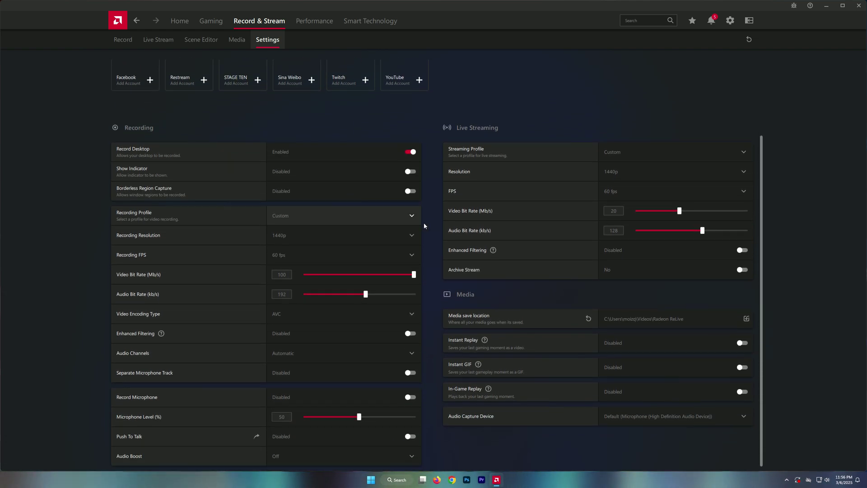
left_click(628, 346)
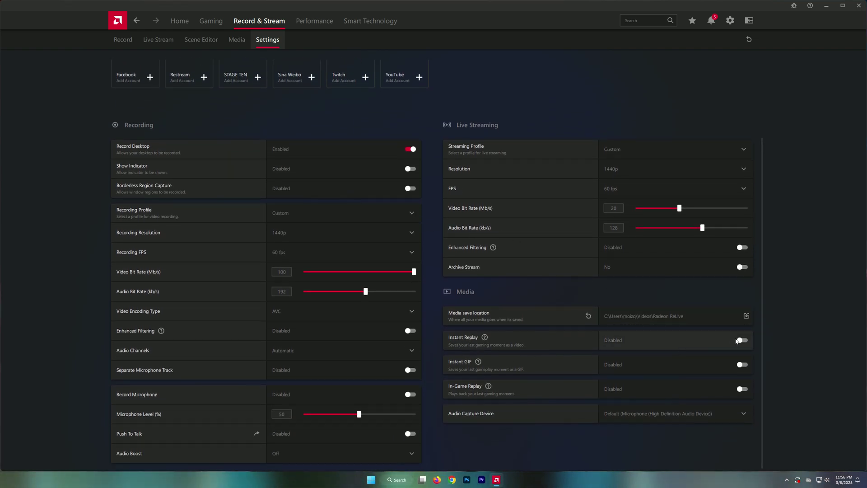
left_click(628, 348)
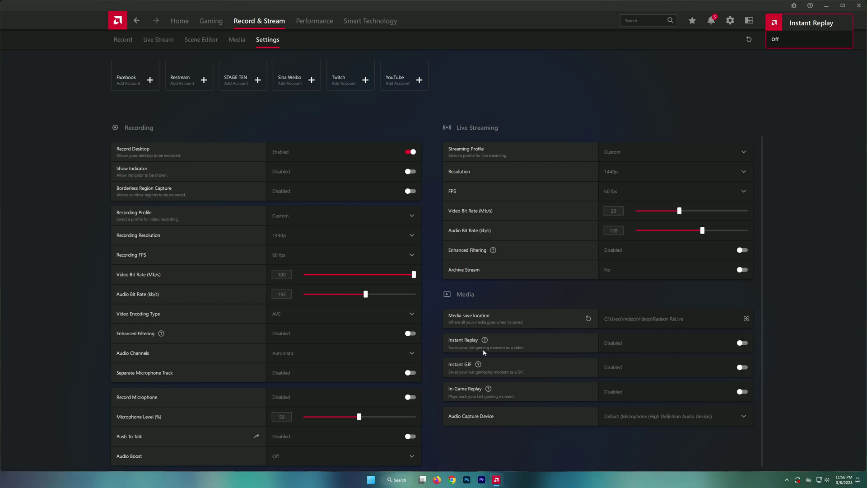
Look through the Performance section's metrics, tuning and settings pages.
scroll(483, 349, "up", 4)
left_click(314, 20)
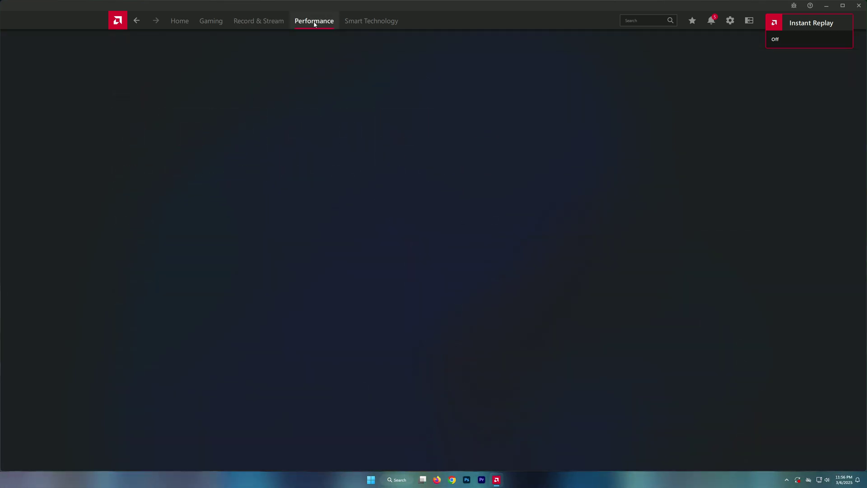
left_click(154, 39)
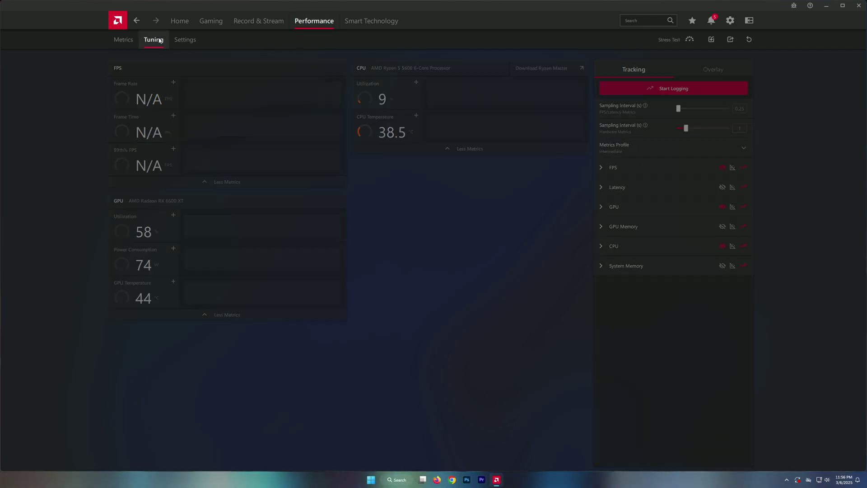
left_click(184, 39)
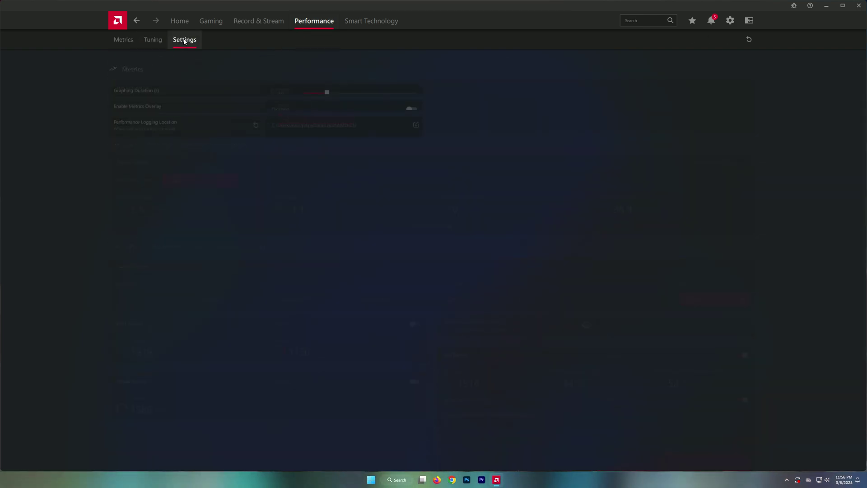
In the display settings, switch Custom Color off and on again, and set Saturation to 140.
left_click(731, 21)
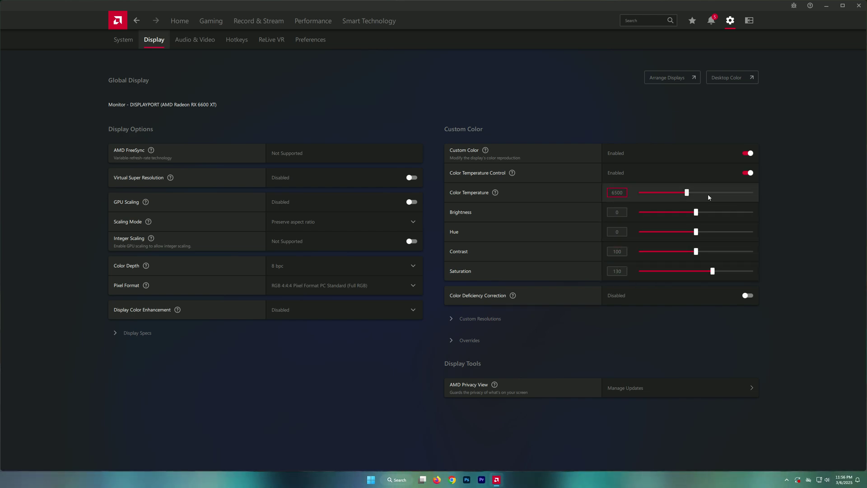
left_click(748, 153)
left_click(748, 153)
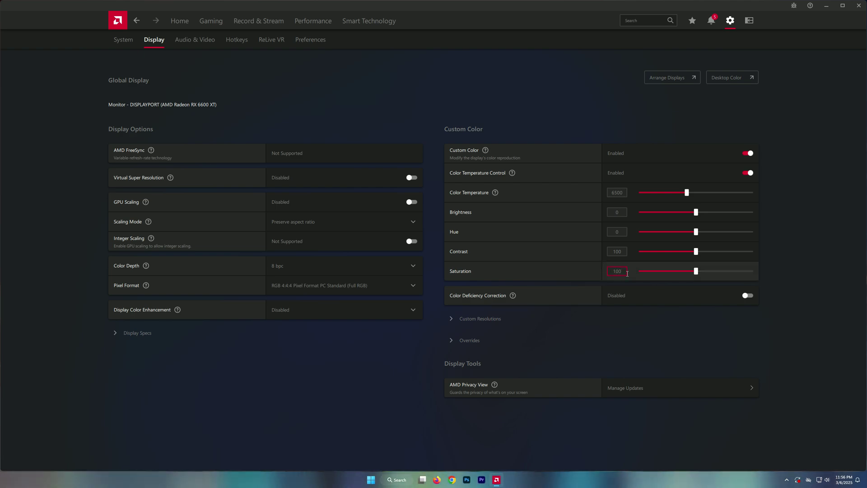
type("1")
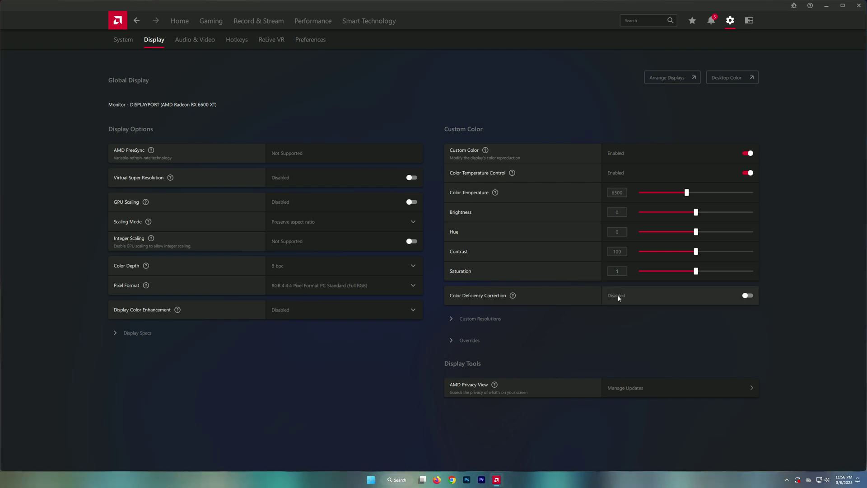
type("40")
left_click(645, 319)
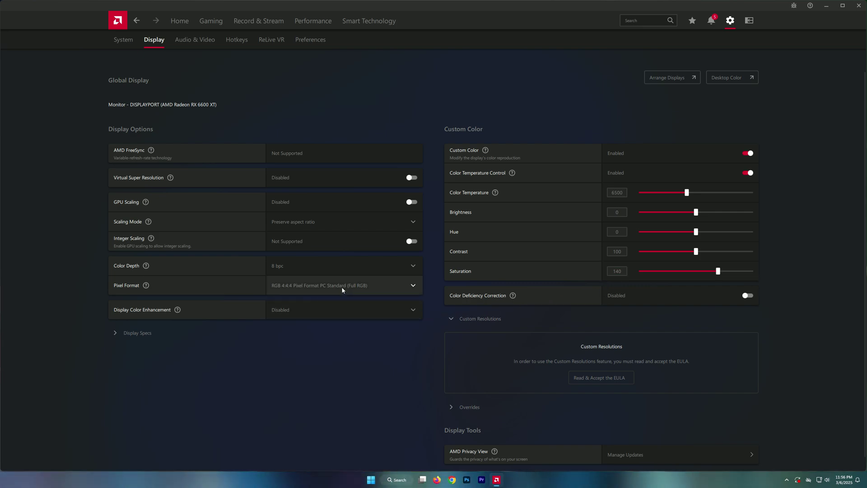
Select 8 bpc for Color Depth and RGB 4:4:4 Pixel Format PC Standard (Full RGB) for Pixel Format.
left_click(324, 270)
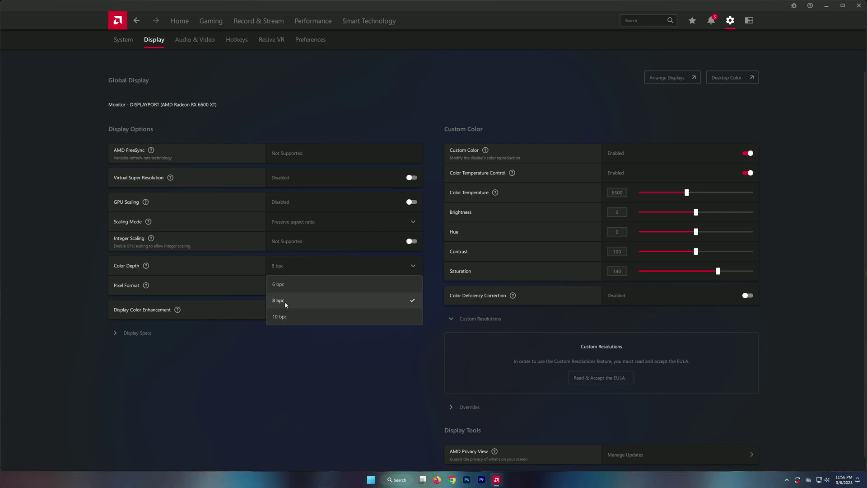
left_click(284, 300)
left_click(321, 292)
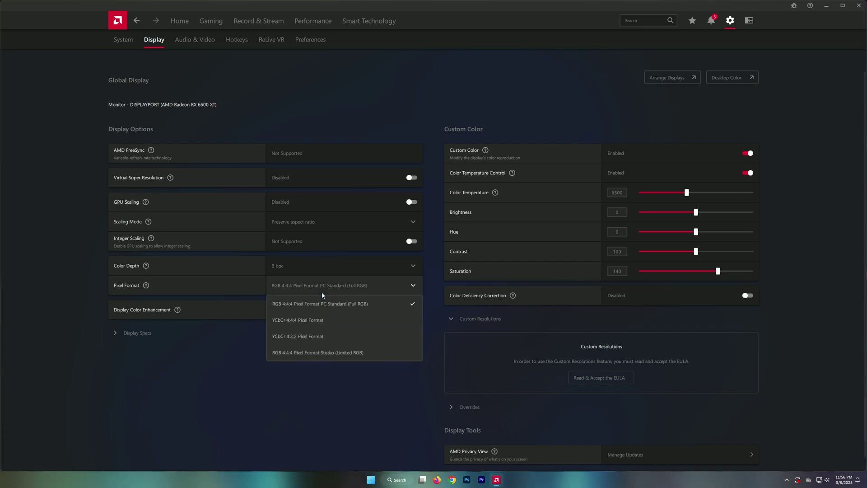
left_click(307, 304)
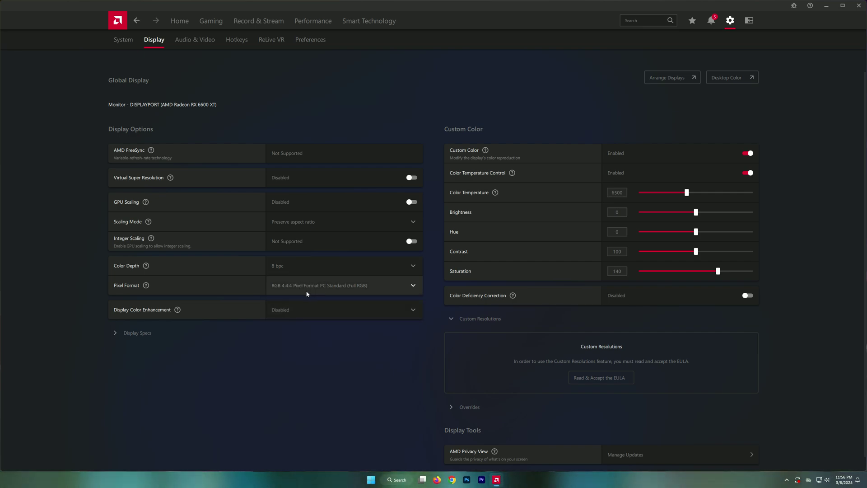
Disable Toast Notifications, Tutorials, and Animation & Effects in the general preferences, and close the AMD software.
left_click(215, 42)
left_click(237, 39)
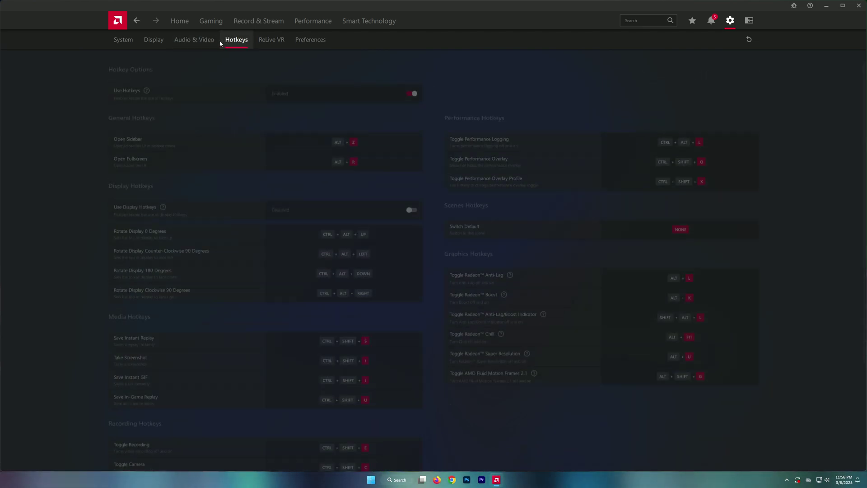
left_click(308, 39)
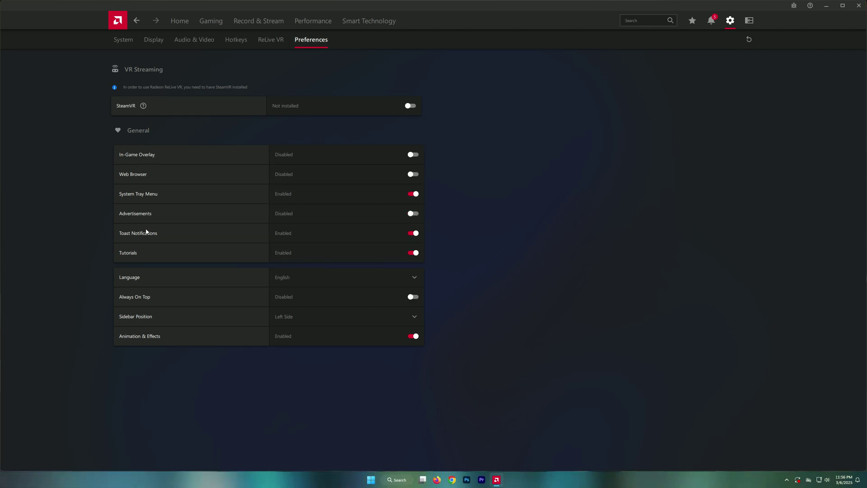
left_click(412, 234)
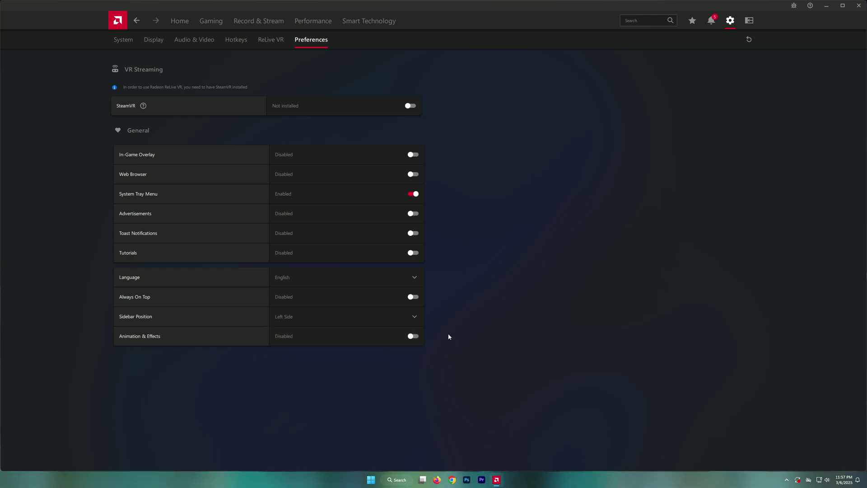
left_click(863, 6)
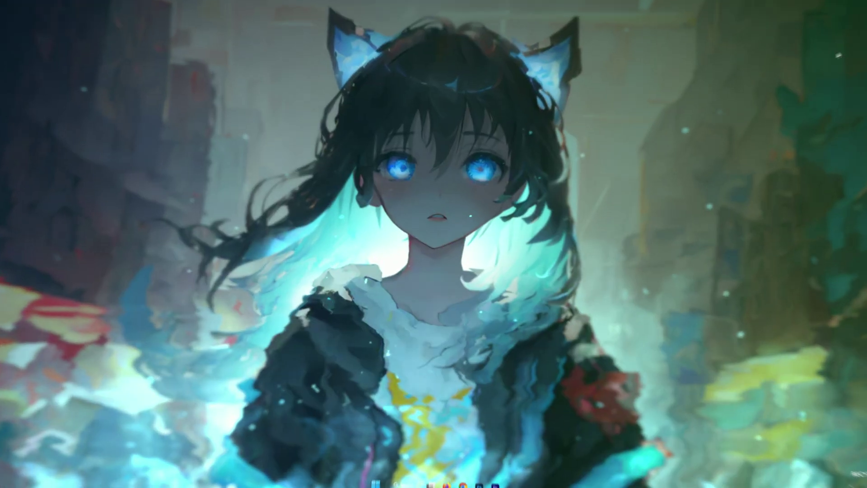
Switch to Windows Settings, make sure Storage Sense is on in the system storage settings, and open its configuration.
right_click(475, 236)
left_click(516, 291)
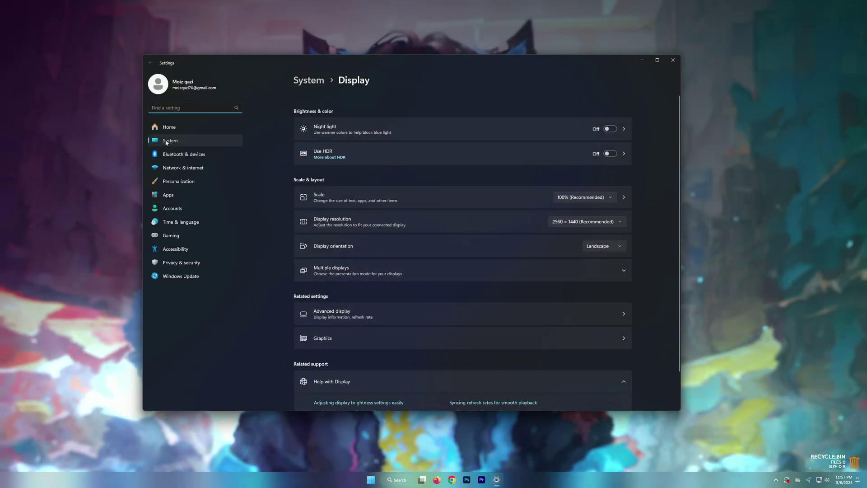
left_click(170, 140)
left_click(333, 268)
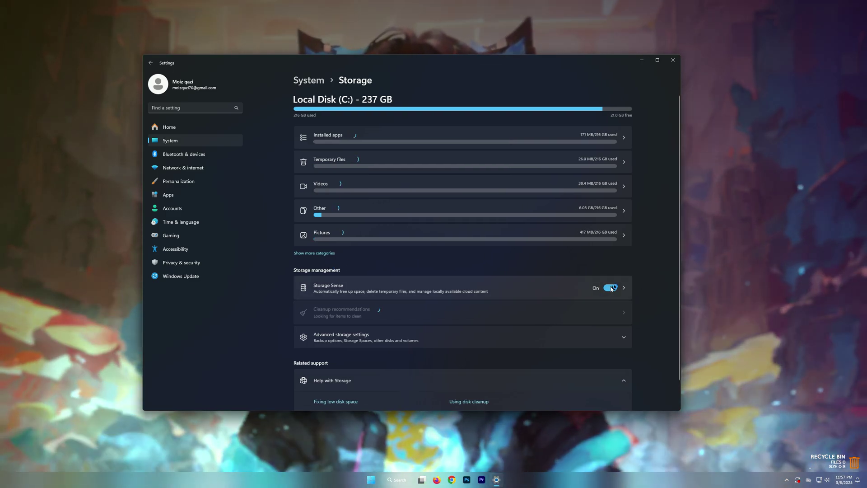
left_click(612, 290)
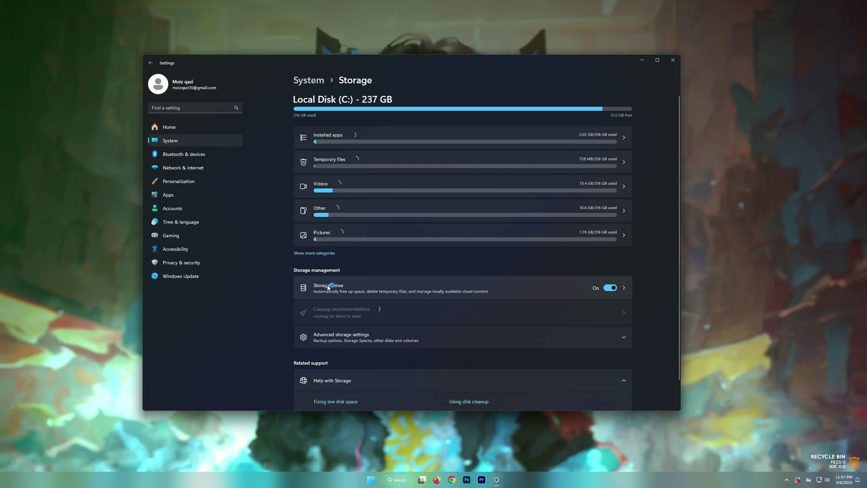
left_click(328, 288)
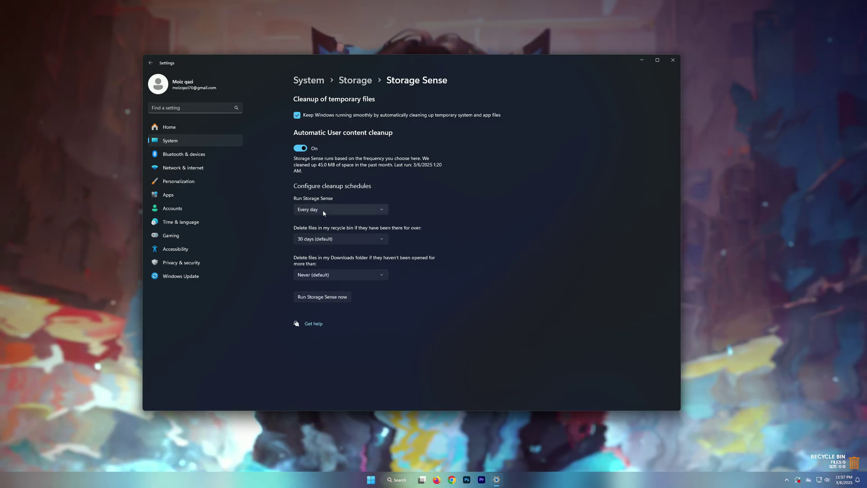
Schedule Storage Sense for every day, keep 30 days for the recycle bin and Never for Downloads, and run it immediately.
left_click(322, 210)
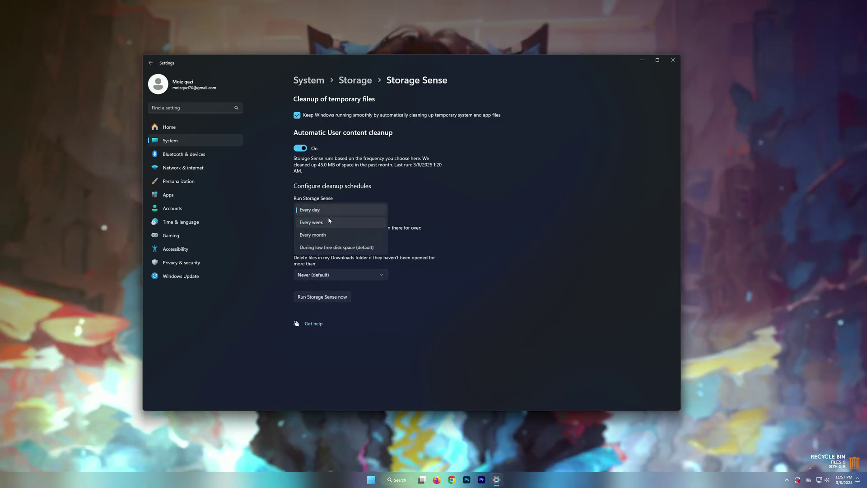
left_click(311, 210)
left_click(311, 210)
left_click(323, 241)
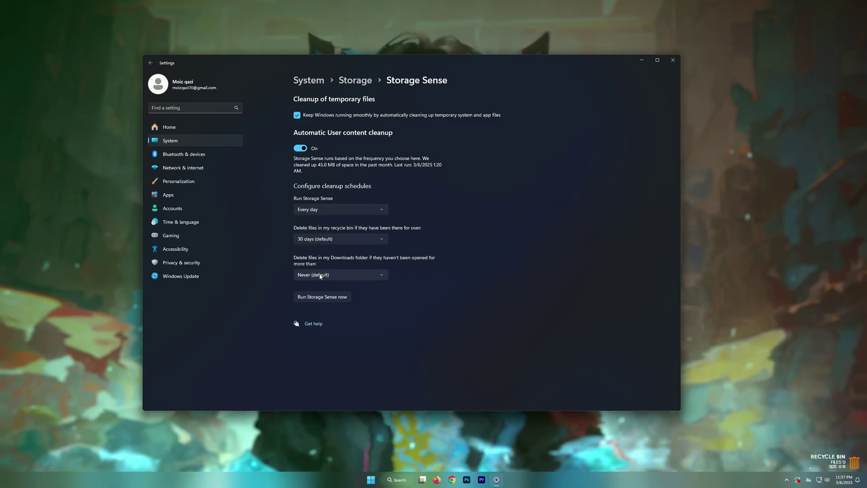
left_click(329, 275)
left_click(329, 276)
left_click(327, 299)
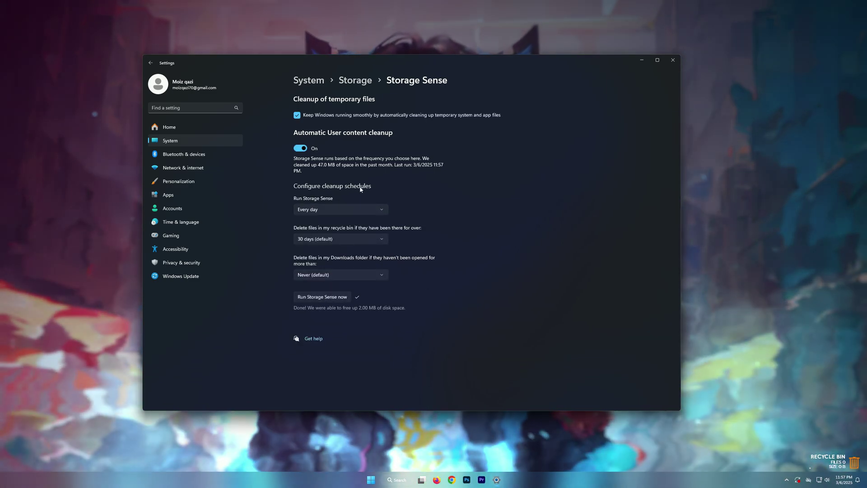
Make sure the option allowing a controller to open Game Bar is off in the Windows gaming settings.
left_click(194, 236)
left_click(610, 111)
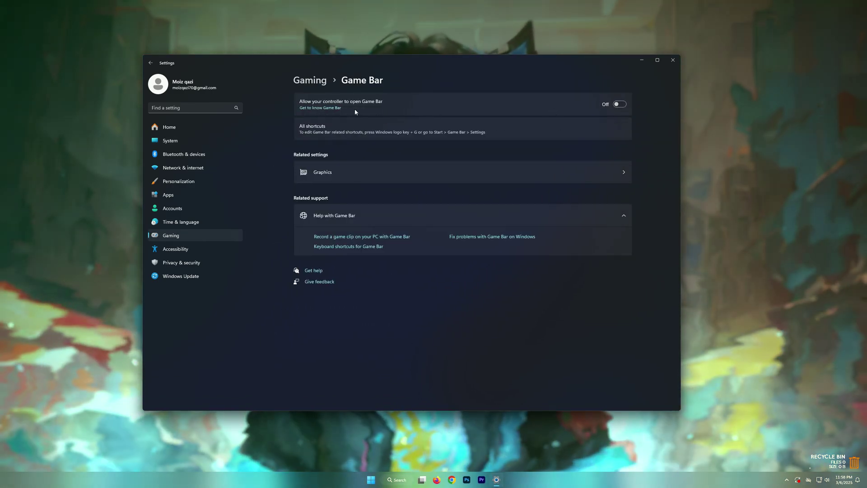
left_click(317, 81)
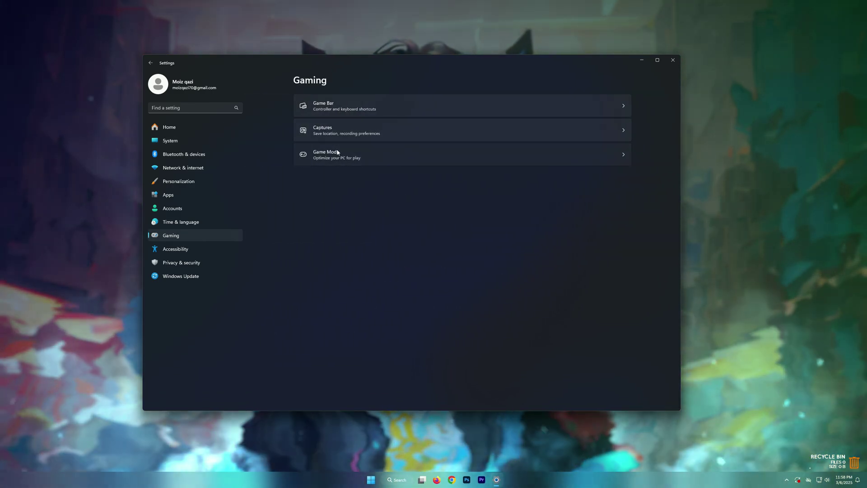
Check that Game Mode is on and open the related graphics settings.
left_click(439, 158)
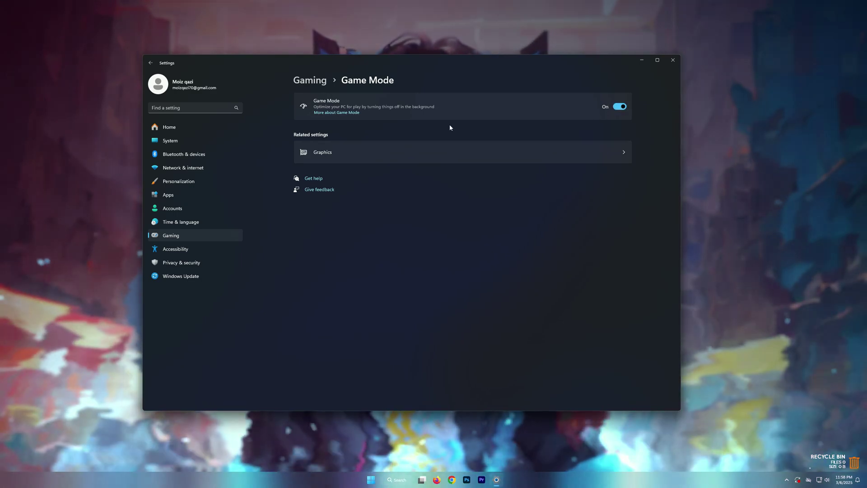
left_click(344, 152)
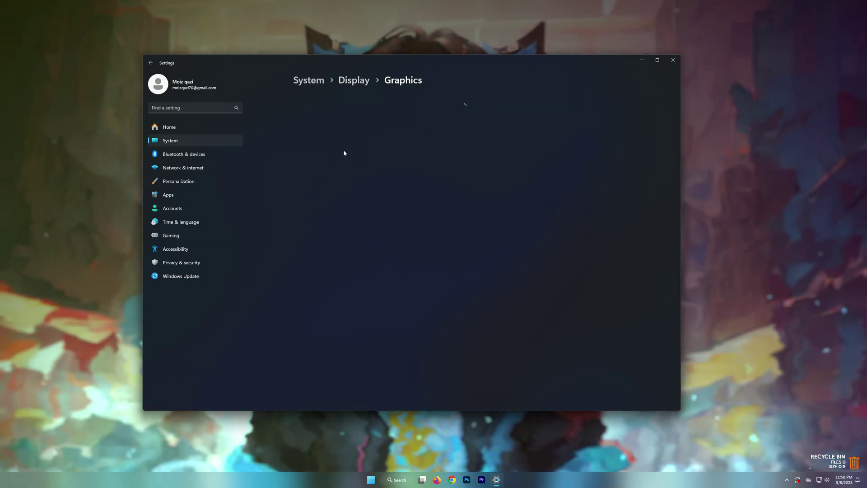
left_click(329, 113)
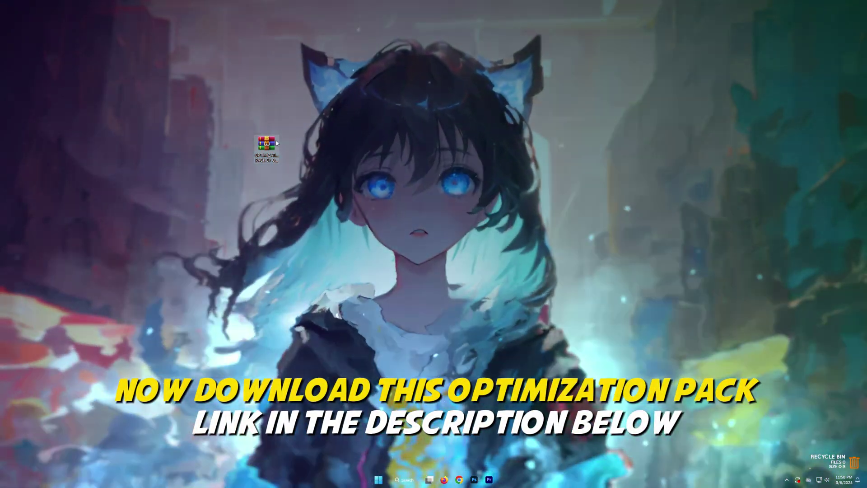
Extract the Optimization Pack By On Trend folder from the RAR archive to the desktop and place it beside the archive.
double_click(266, 145)
left_click(558, 132)
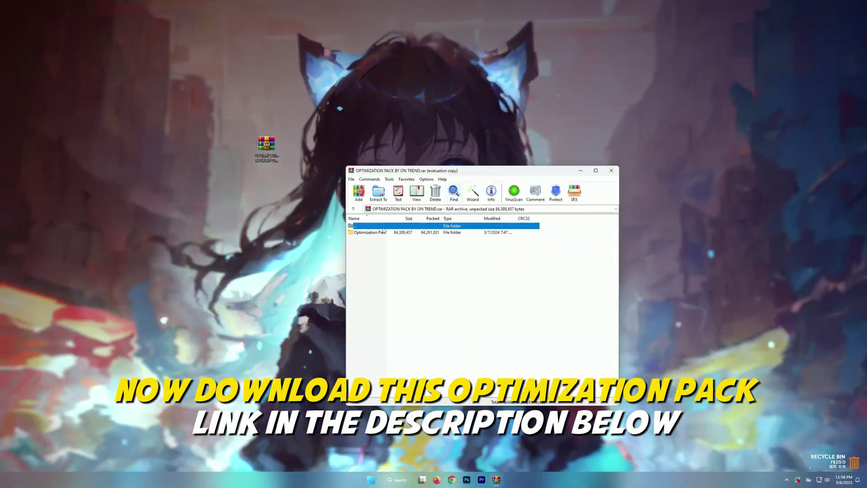
left_click_drag(368, 232, 621, 186)
left_click(611, 171)
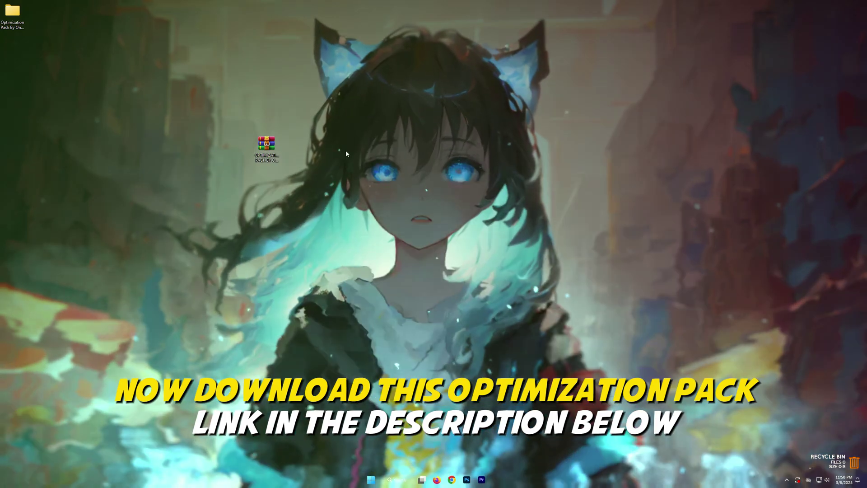
left_click_drag(12, 12, 292, 144)
left_click_drag(204, 186, 359, 126)
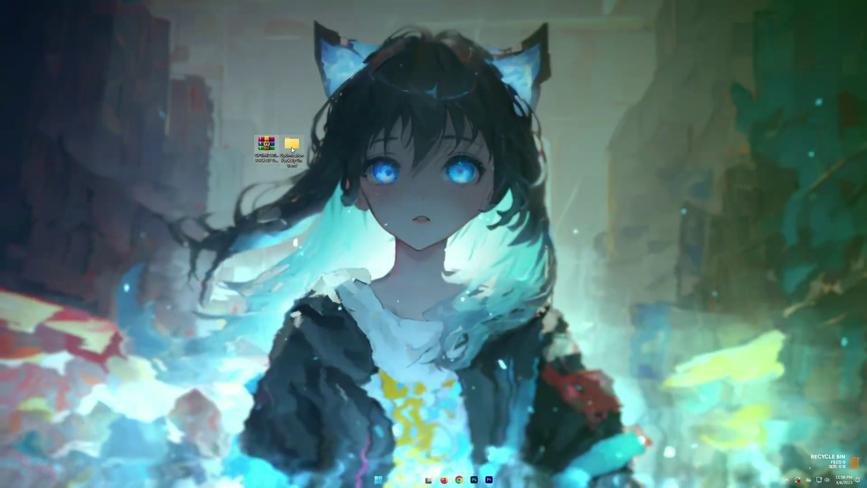
Open the extracted Optimization Pack By On Trend folder to look over its subfolders.
double_click(291, 145)
left_click_drag(101, 59, 101, 56)
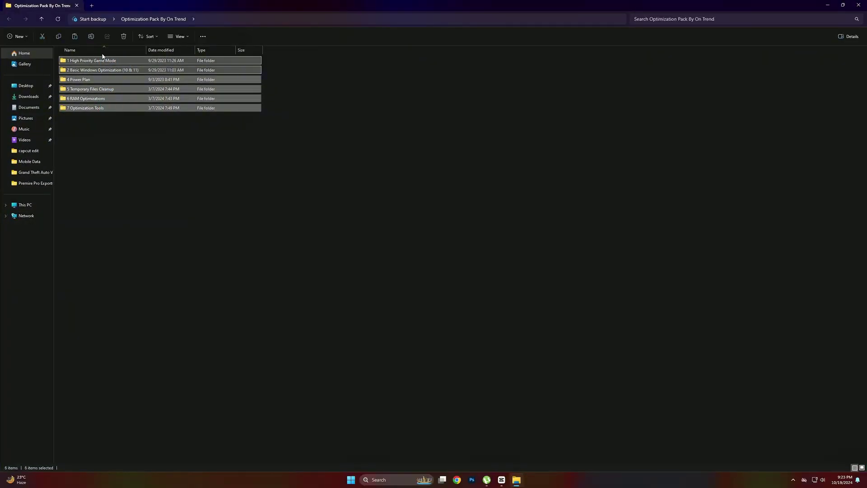
left_click(145, 134)
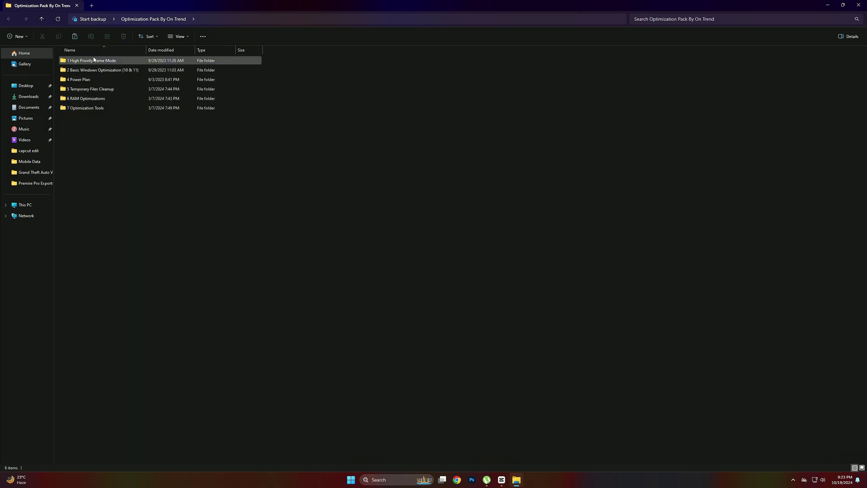
Add the High Priority entries from the 1 High Priority Game Mode folder to the registry, and return to the pack folder.
double_click(94, 62)
double_click(94, 62)
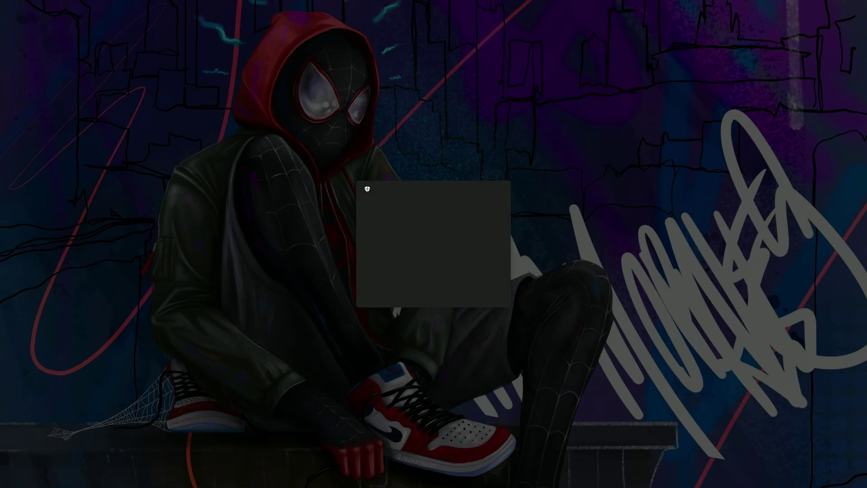
left_click(407, 293)
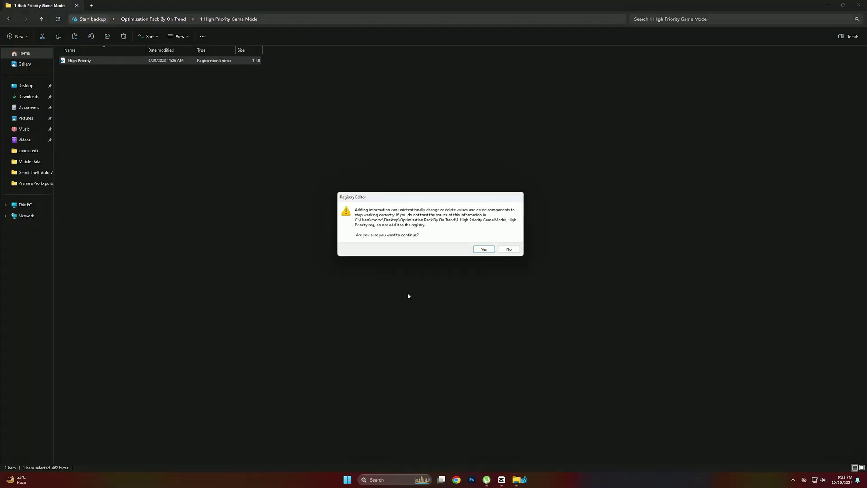
left_click(484, 250)
left_click(506, 241)
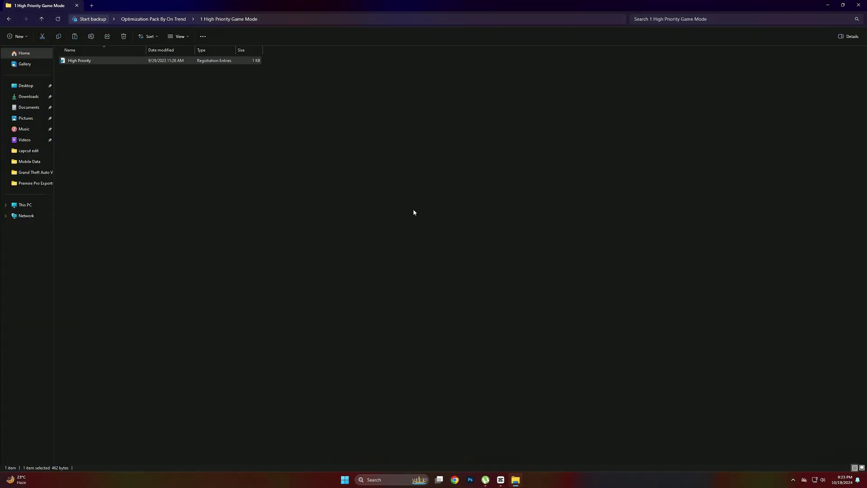
left_click(7, 20)
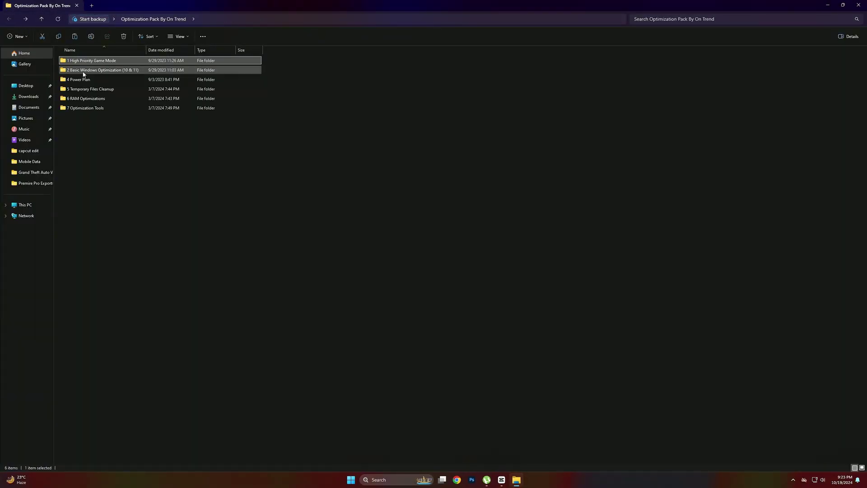
Add the Disable Background Apps and Disable Game DVR entries from the 2 Basic Windows Optimization (10 & 11) folder to the registry.
double_click(83, 70)
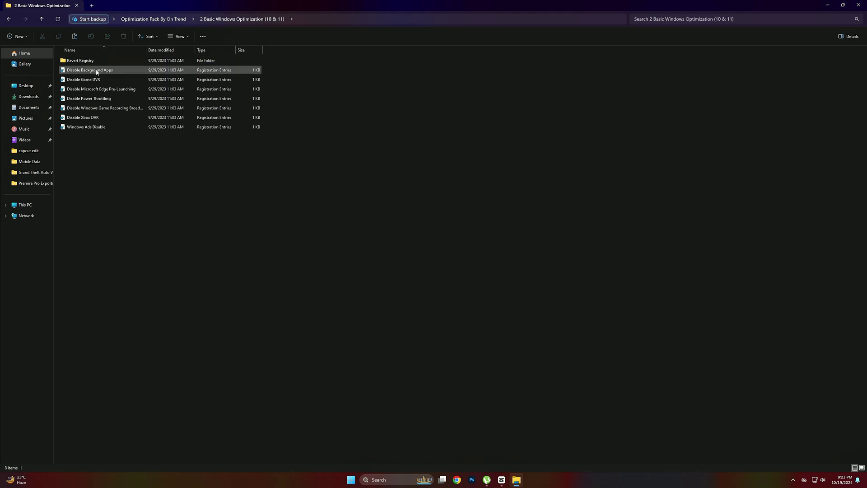
double_click(97, 71)
key("alt+y")
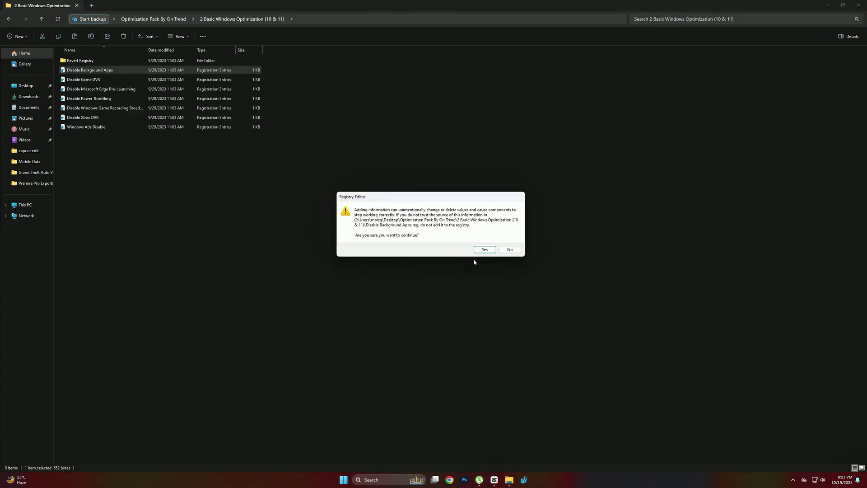
key("Return")
key("Return")
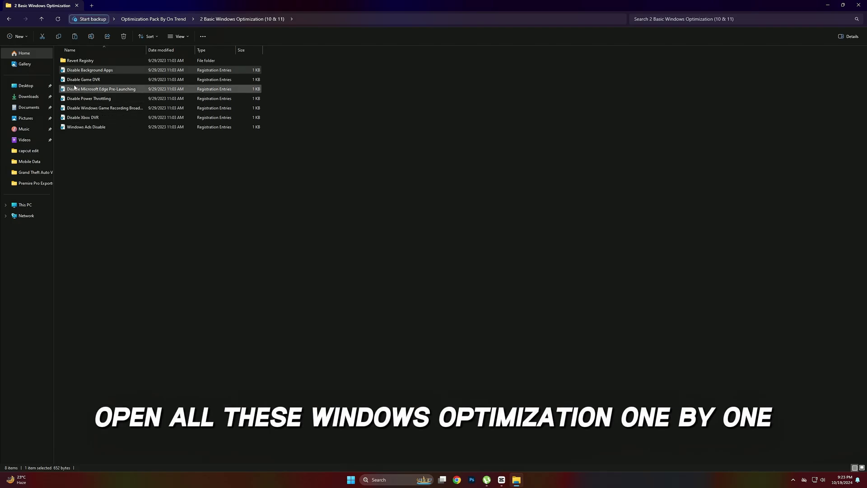
double_click(85, 80)
key("alt+y")
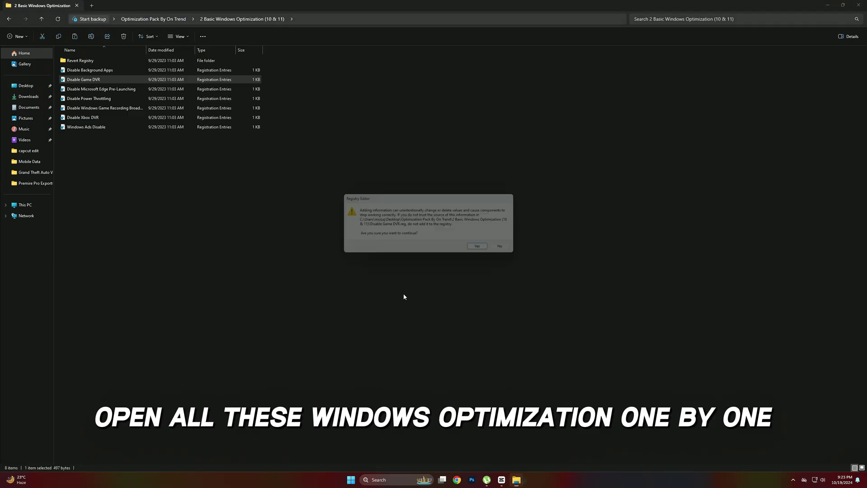
key("Return")
left_click(509, 242)
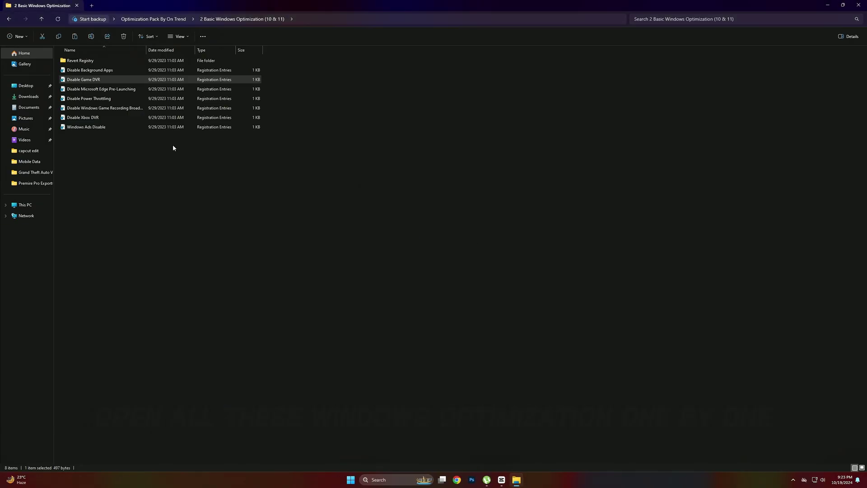
Add the Disable Microsoft Edge Pre-Launching and Disable Power Throttling entries to the registry.
double_click(100, 90)
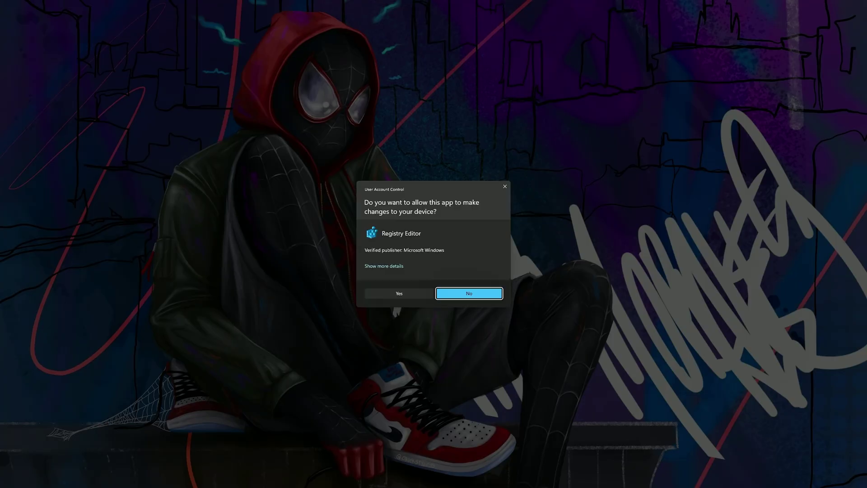
left_click(447, 291)
left_click(484, 249)
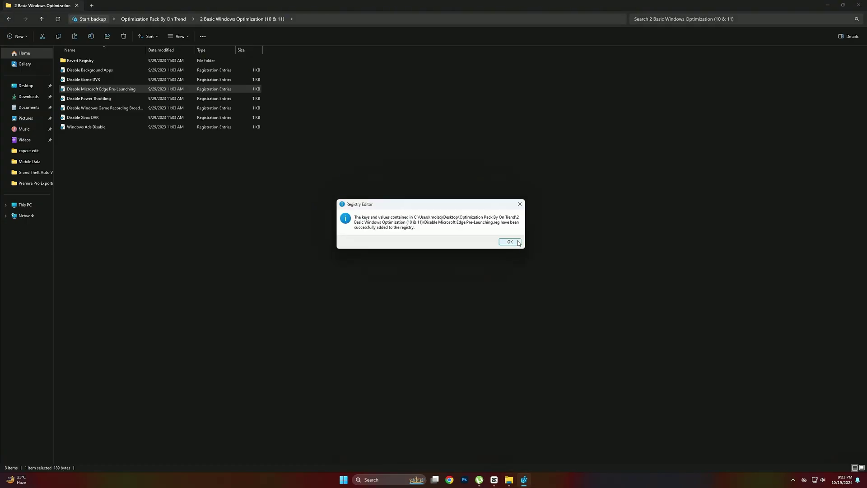
left_click(510, 242)
double_click(91, 98)
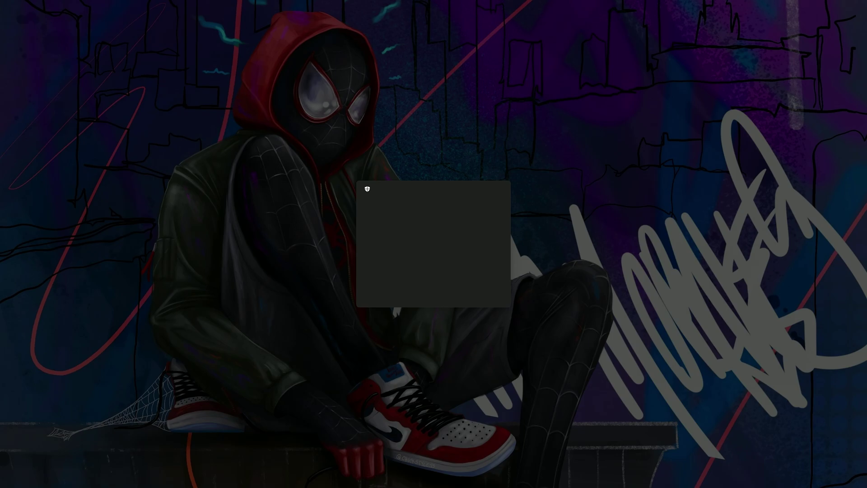
left_click(452, 292)
left_click(484, 249)
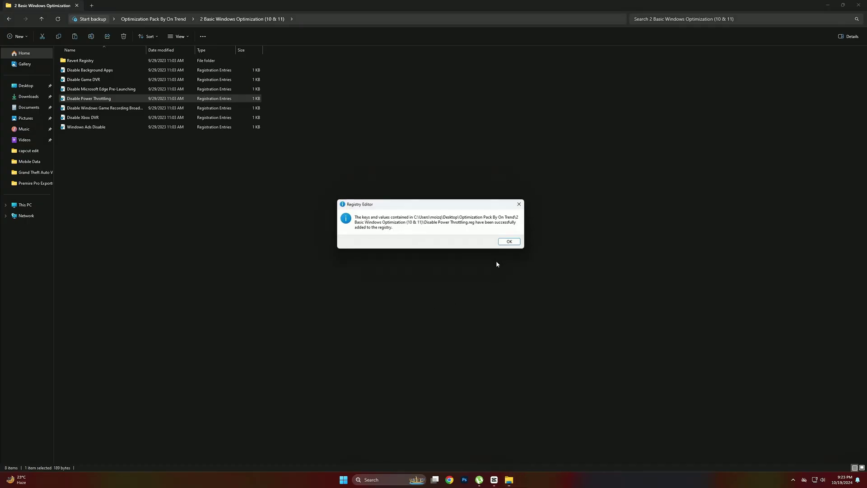
left_click(509, 242)
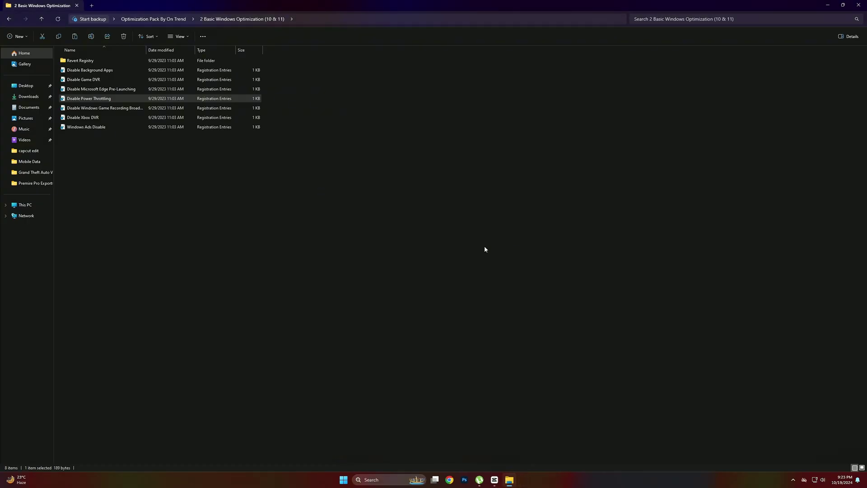
Add the Disable Windows Game Recording Broadcasting and Disable Xbox DVR entries to the registry.
double_click(72, 107)
left_click(451, 290)
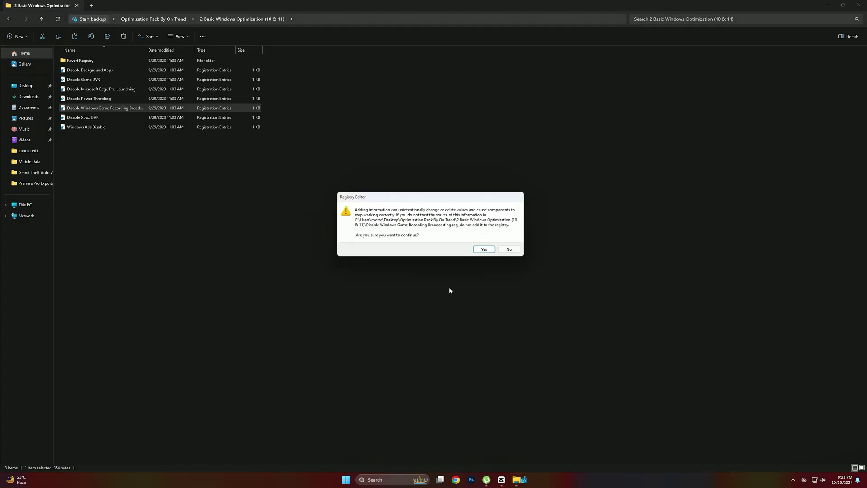
left_click(481, 247)
left_click(509, 243)
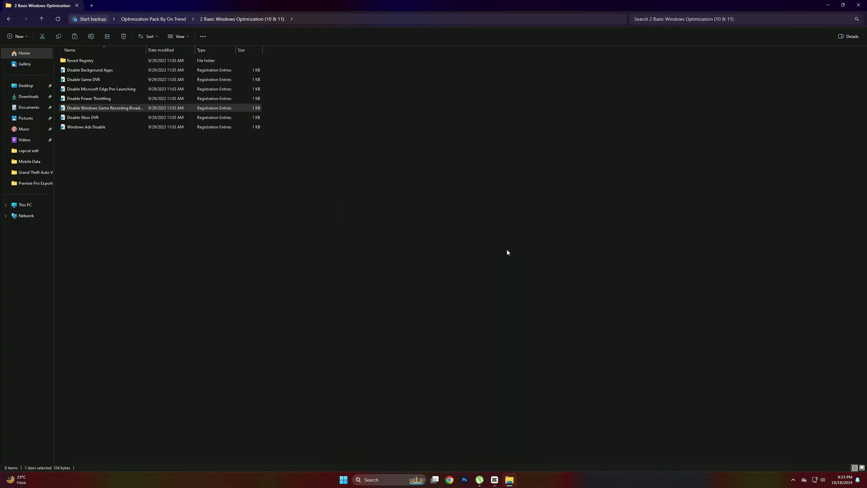
double_click(100, 118)
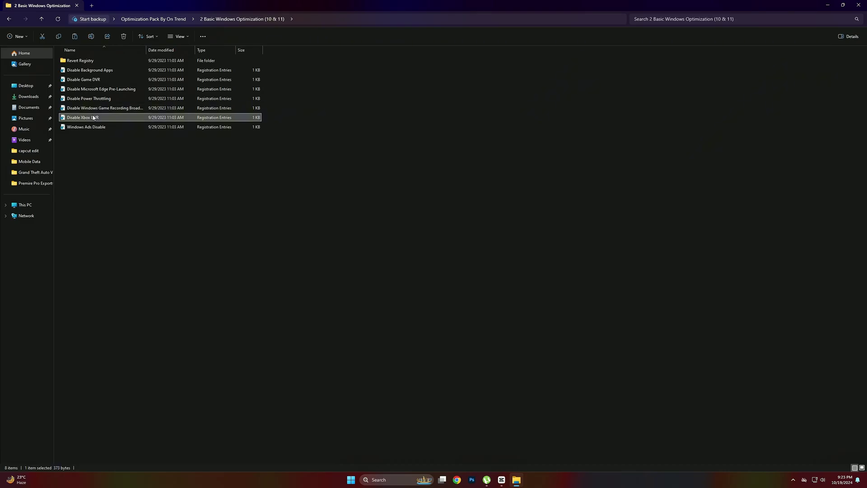
left_click(445, 293)
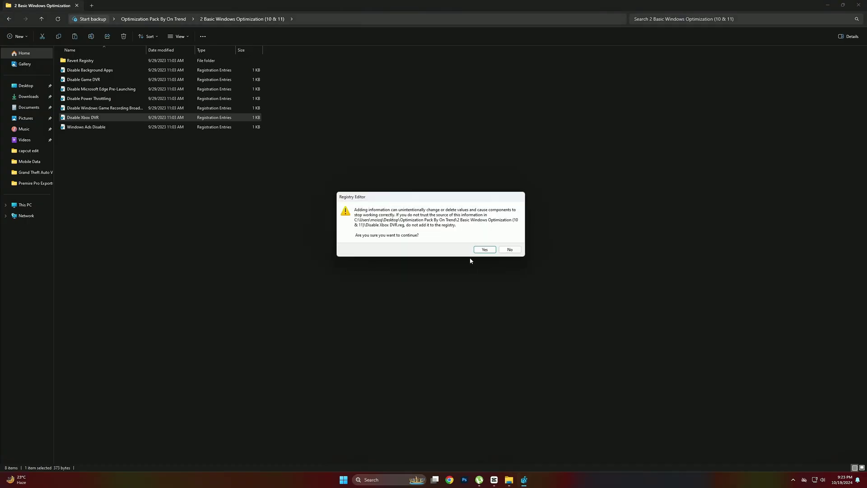
left_click(483, 249)
left_click(509, 243)
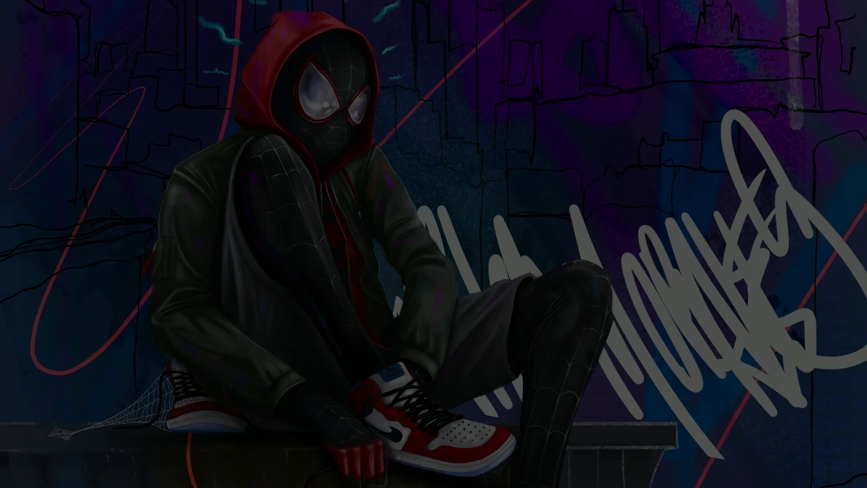
Add the Windows Ads Disable entries to the registry and return to the pack folder.
left_click(399, 292)
left_click(485, 250)
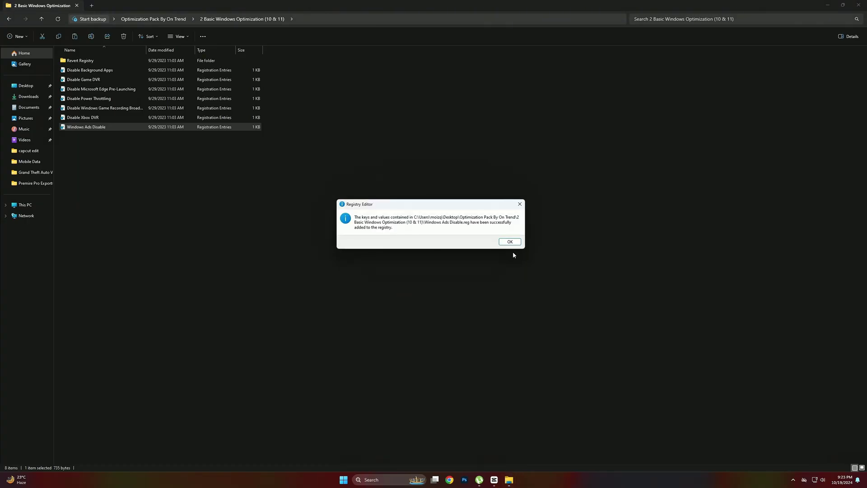
left_click(509, 242)
left_click(381, 262)
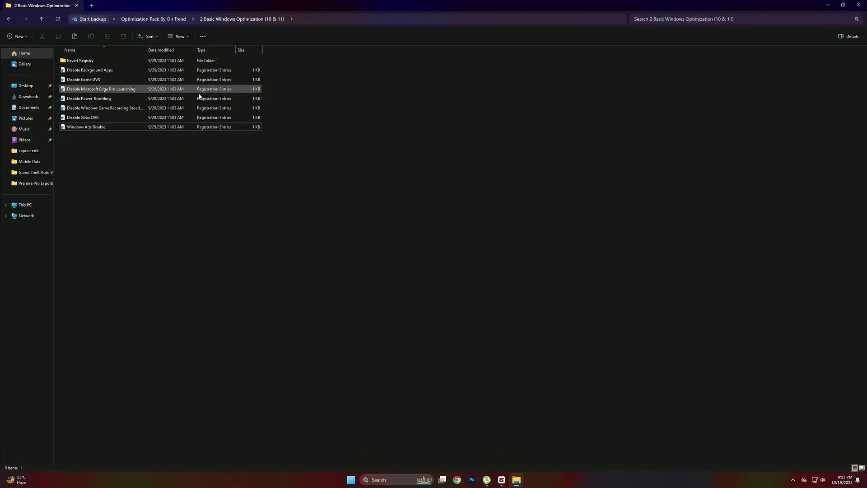
left_click(9, 19)
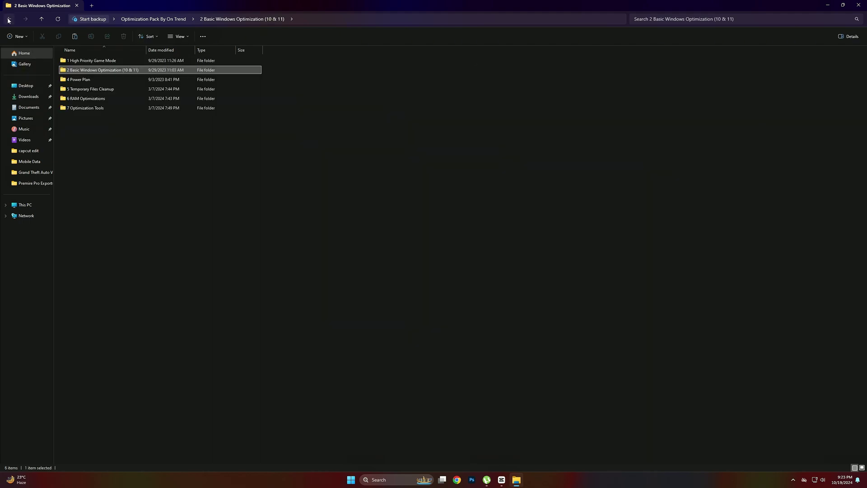
Set the Windows power plan to High performance through the Power Plans shortcut in 4 Power Plan, and return to the pack folder.
double_click(88, 80)
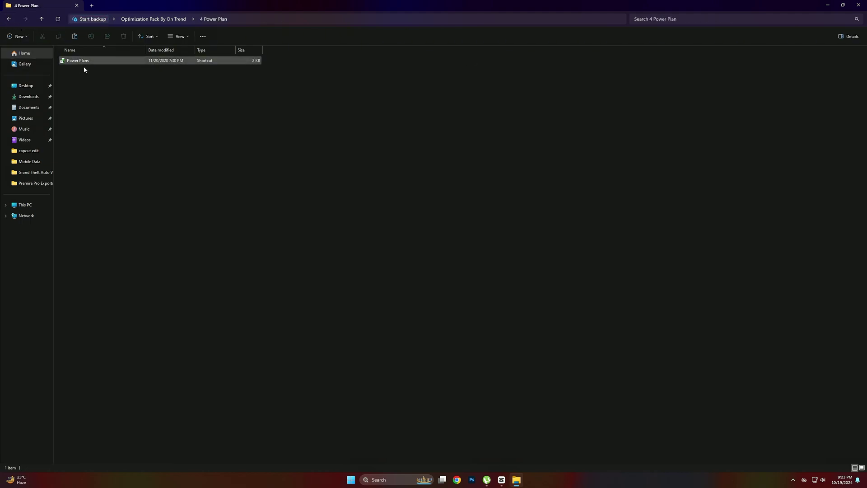
left_click(73, 61)
double_click(73, 61)
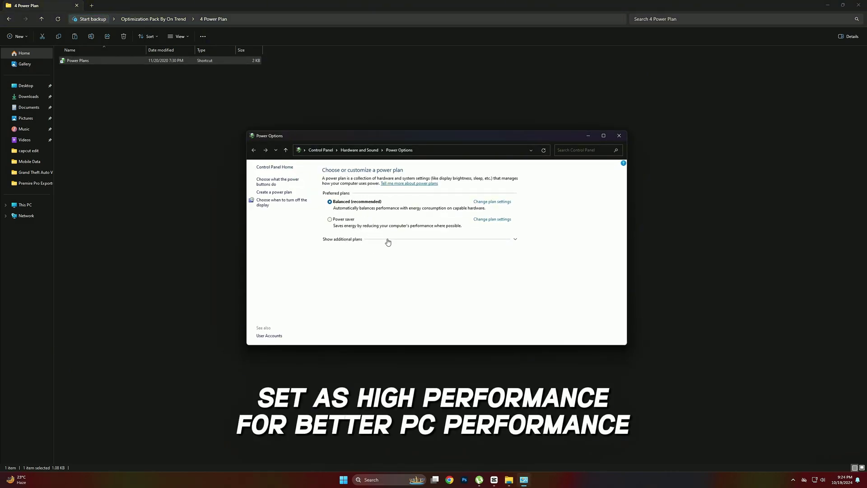
left_click(388, 243)
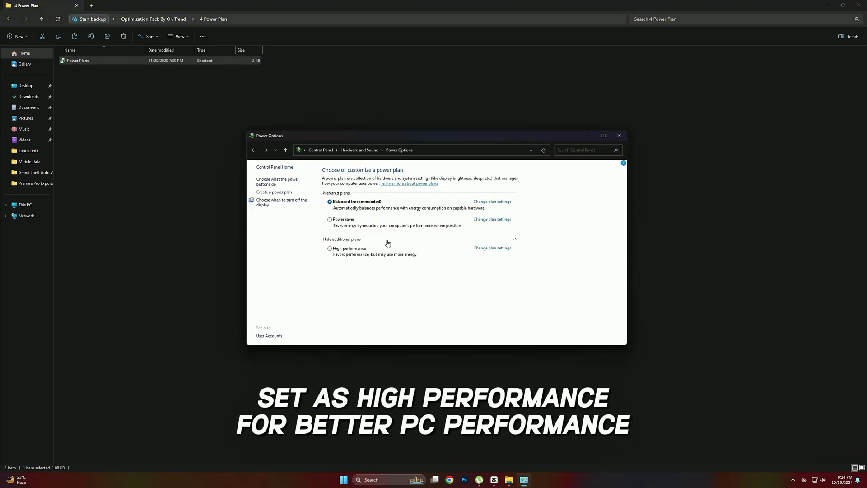
left_click(344, 249)
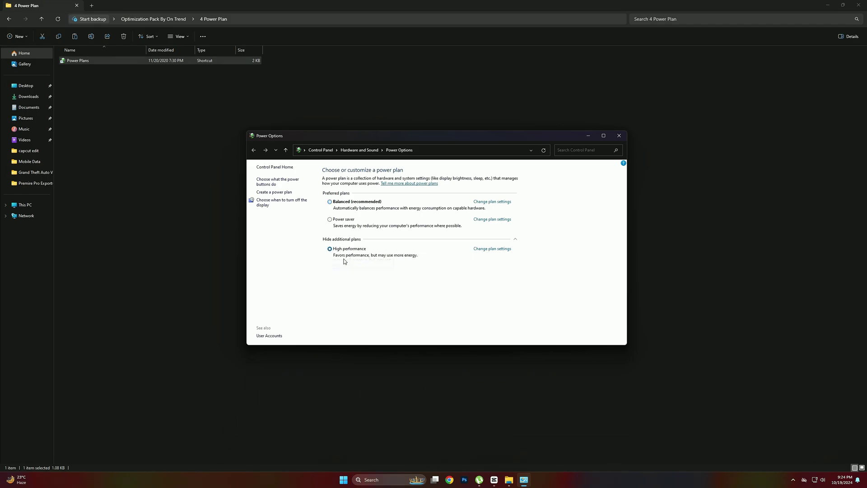
left_click(613, 139)
left_click(213, 156)
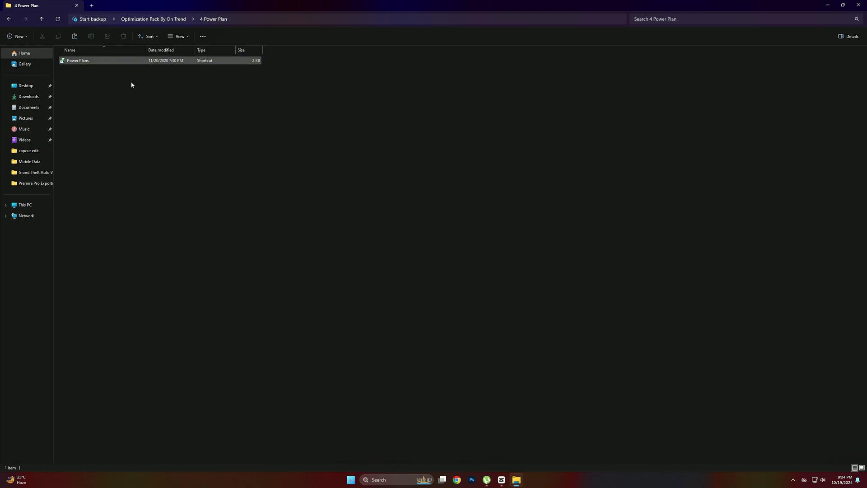
left_click(8, 19)
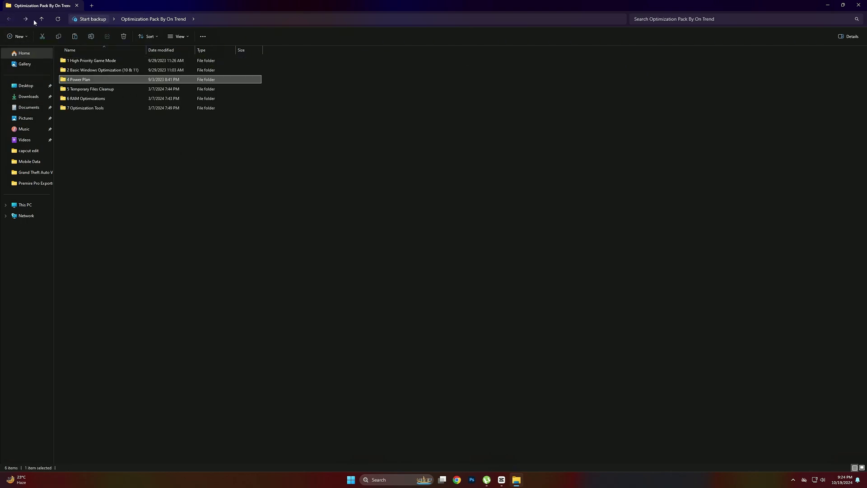
Run the Delete Update Cache script from the 5 Temporary Files Cleanup folder, close its console and return to the pack folder.
left_click(95, 90)
double_click(95, 90)
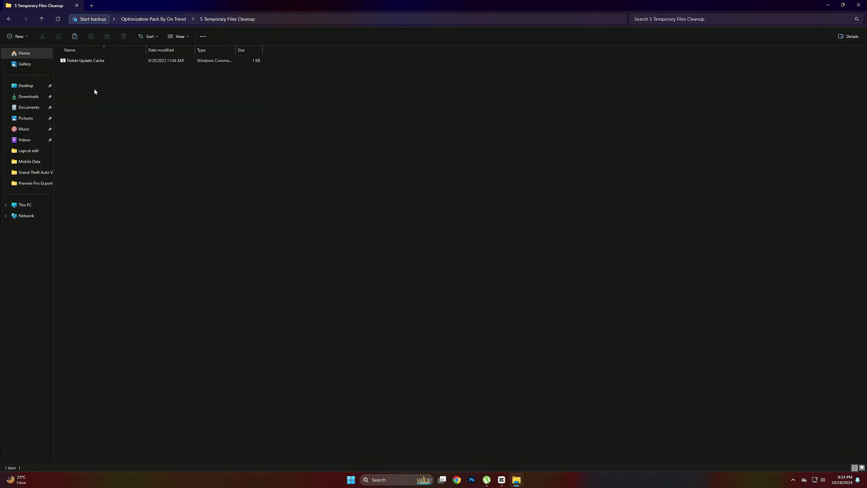
double_click(104, 62)
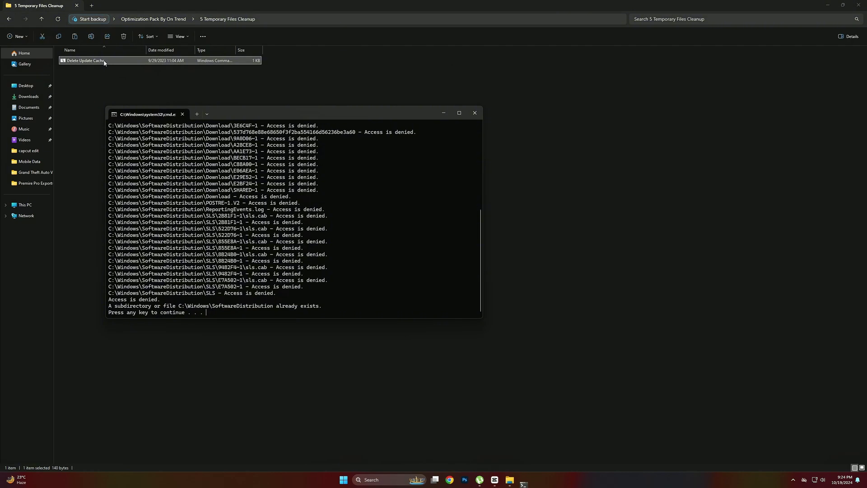
left_click_drag(208, 317, 108, 315)
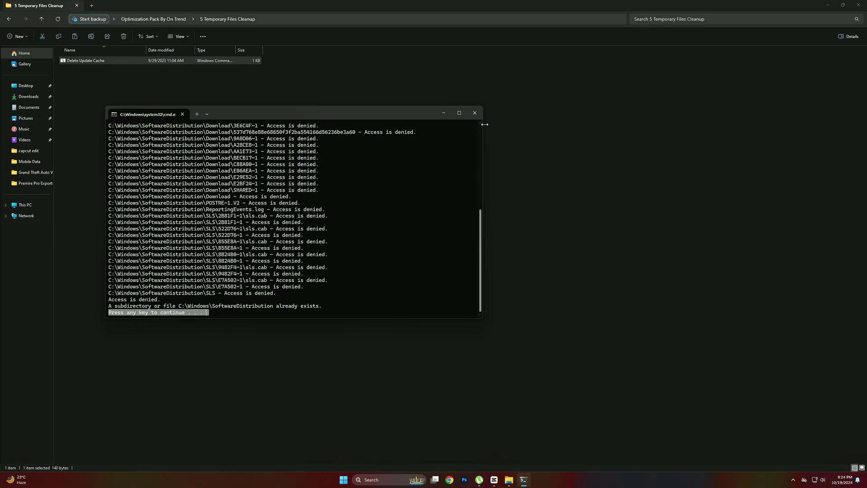
left_click(475, 113)
left_click(8, 18)
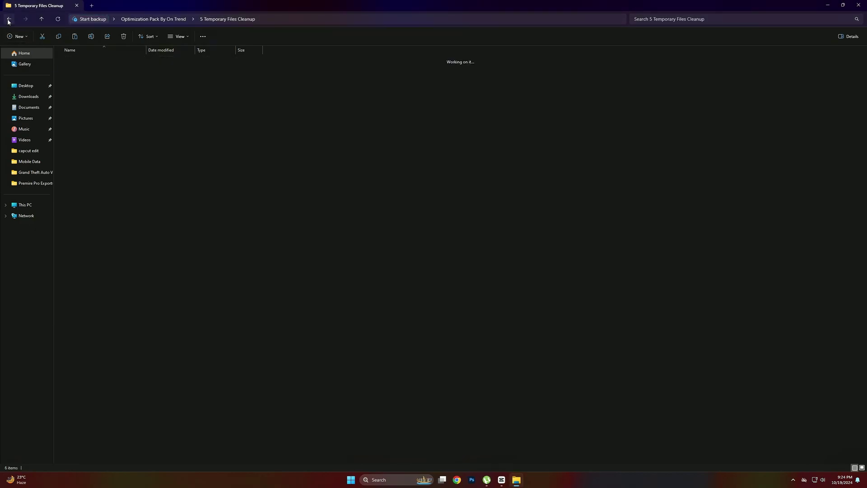
Add the 16GB Ram entries from the 6 RAM Optimizations folder to the registry.
left_click(95, 99)
double_click(95, 100)
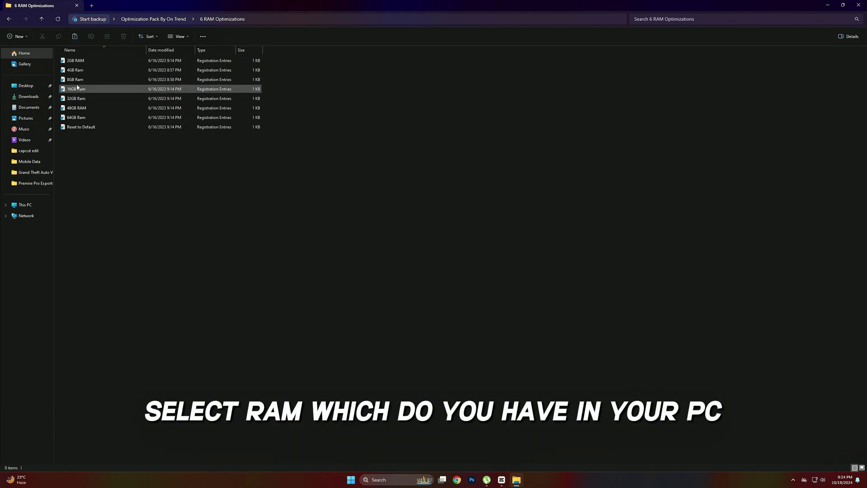
left_click(76, 89)
double_click(79, 91)
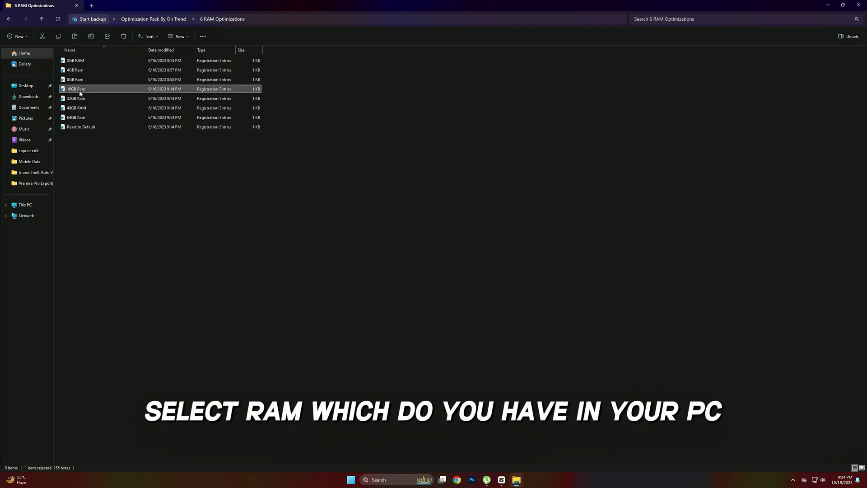
left_click(423, 292)
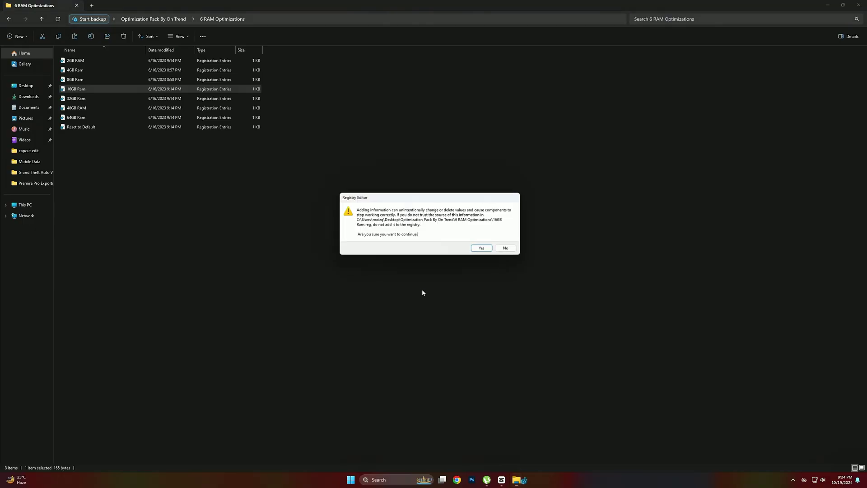
left_click(482, 248)
left_click(511, 238)
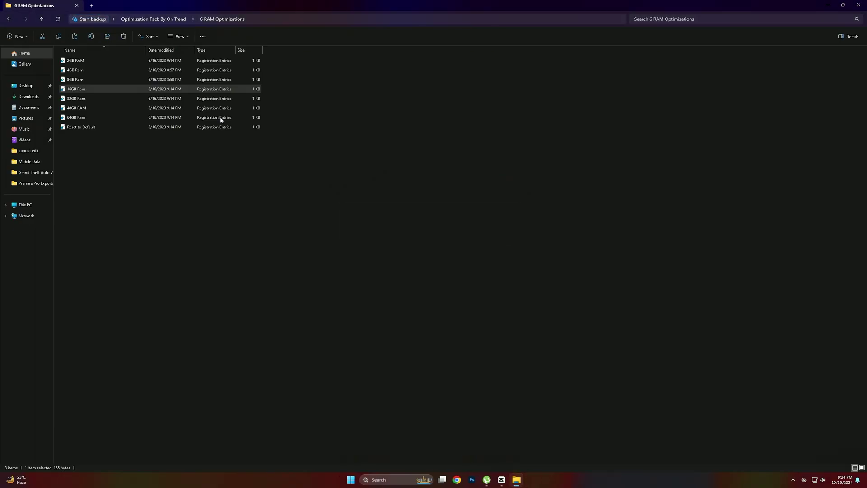
left_click(291, 199)
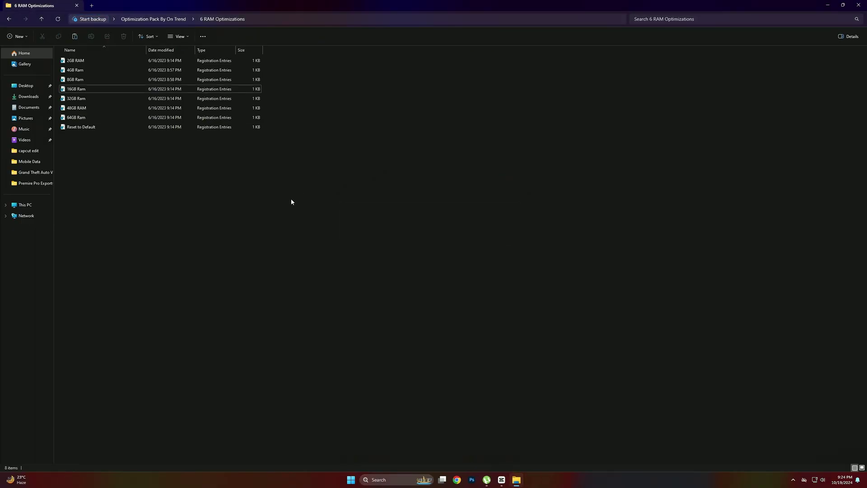
Install Mem Reduct from 9 MemReduct in the 7 Optimization Tools folder, accepting the license and running the program on finish.
left_click(9, 19)
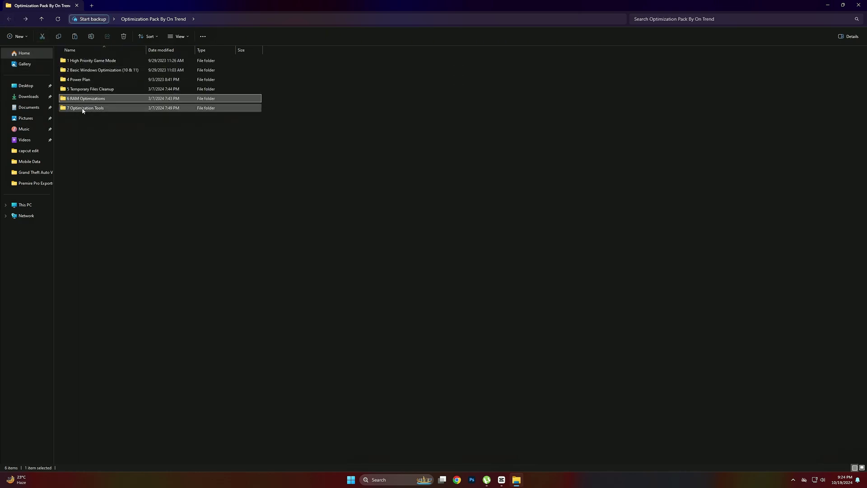
double_click(79, 109)
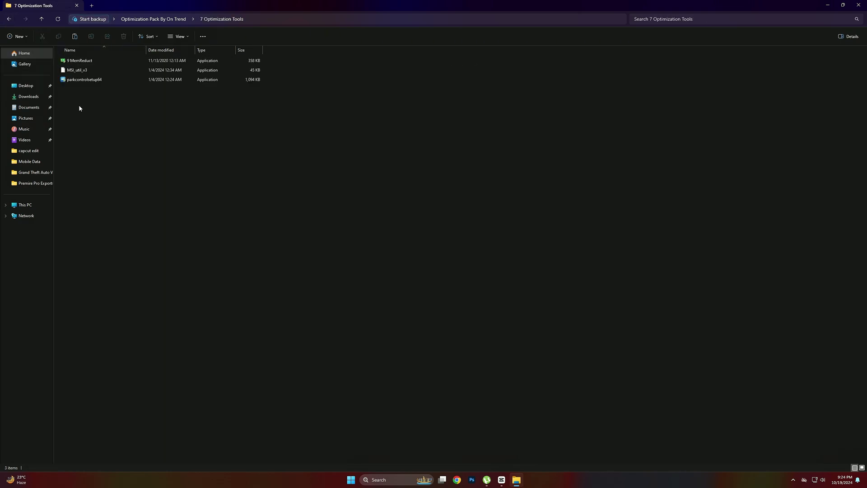
double_click(83, 64)
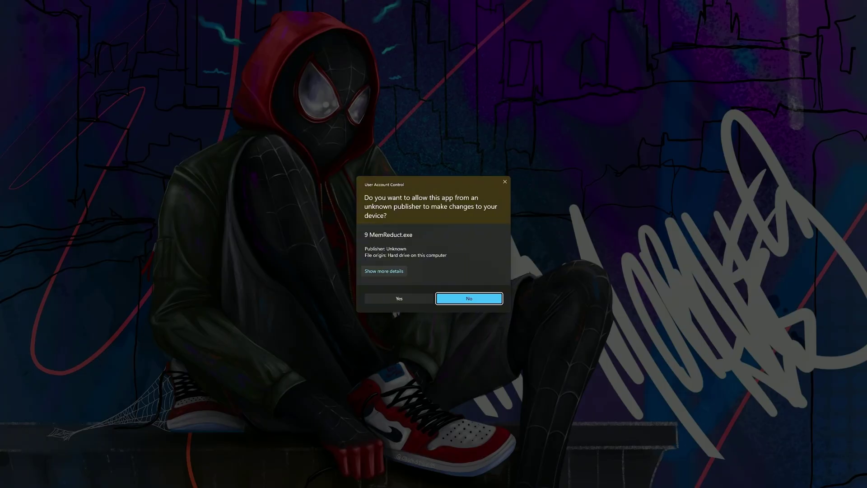
left_click(406, 298)
left_click(472, 293)
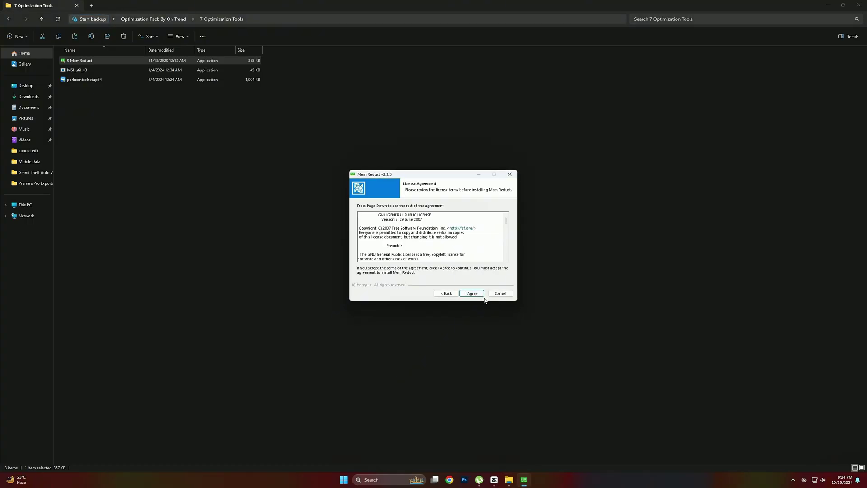
left_click(479, 294)
left_click(478, 294)
left_click(478, 295)
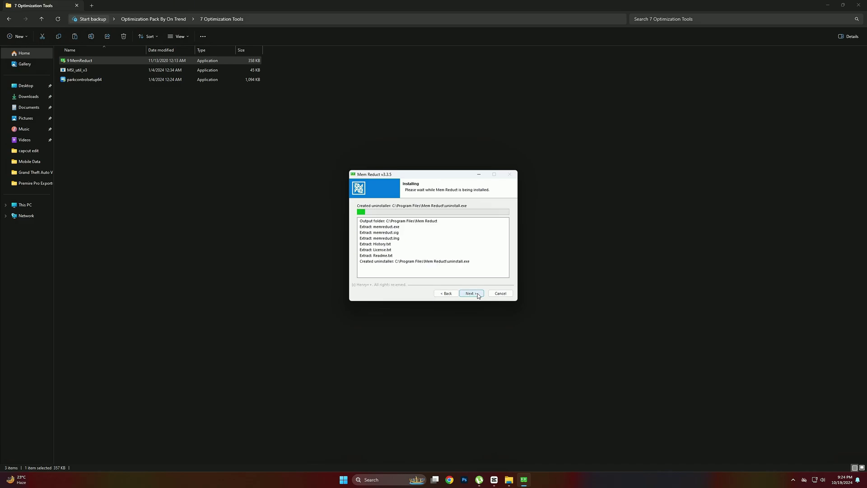
left_click(478, 294)
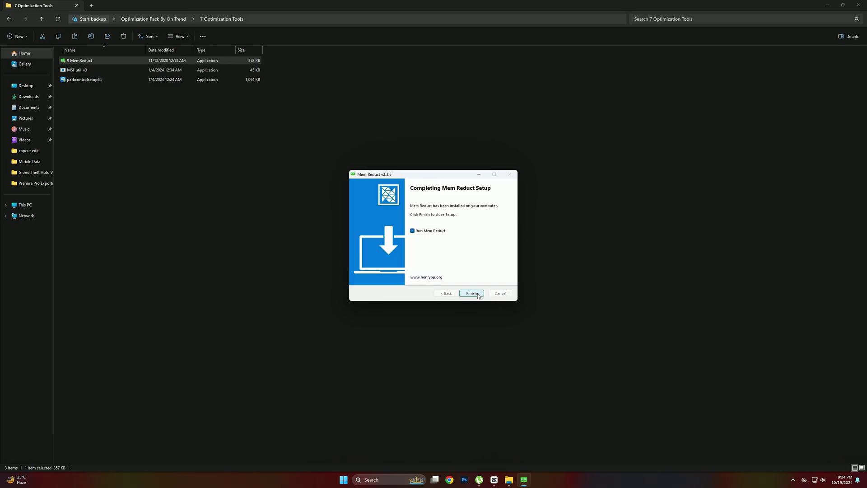
left_click(478, 295)
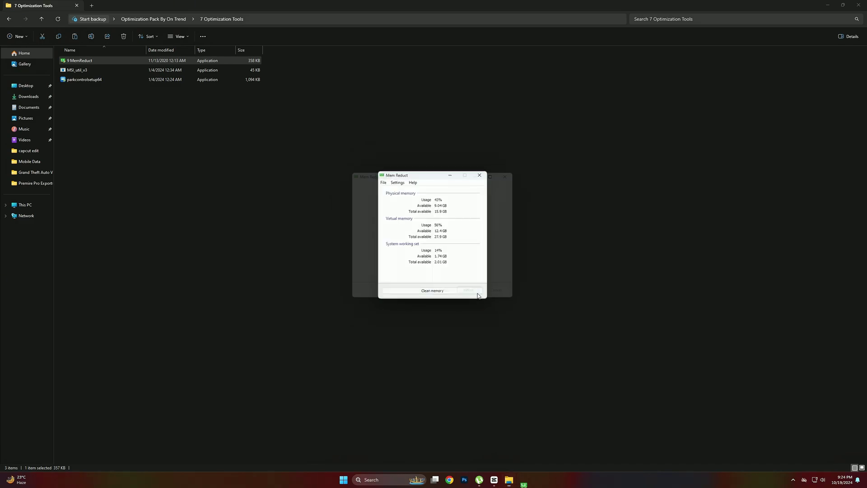
Clean the memory with Mem Reduct, dismiss its notification and close the program window.
left_click(440, 294)
left_click(457, 247)
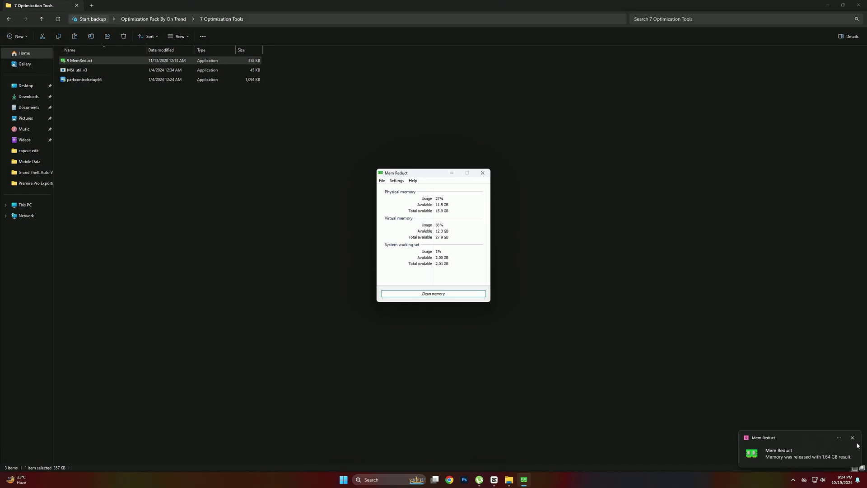
left_click(852, 437)
left_click(482, 173)
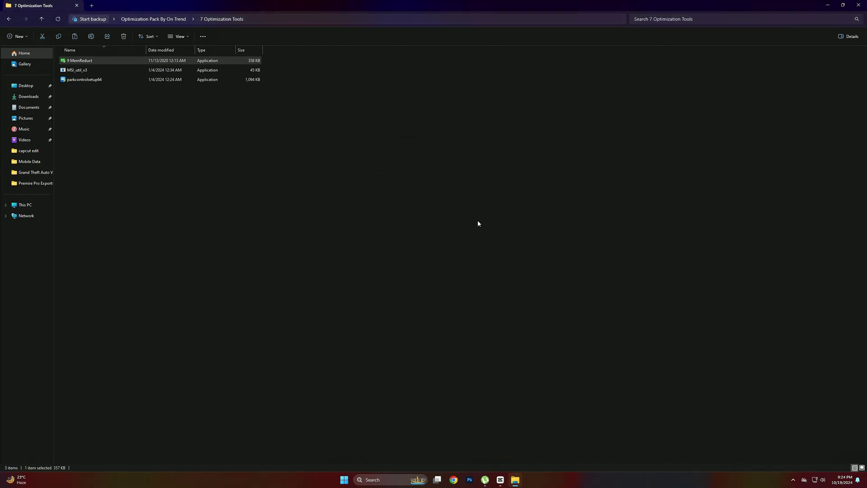
Run MSI_util_v3 as administrator, apply High interrupt priority to the AMD Radeon RX 6600 XT and close the utility.
left_click(100, 73)
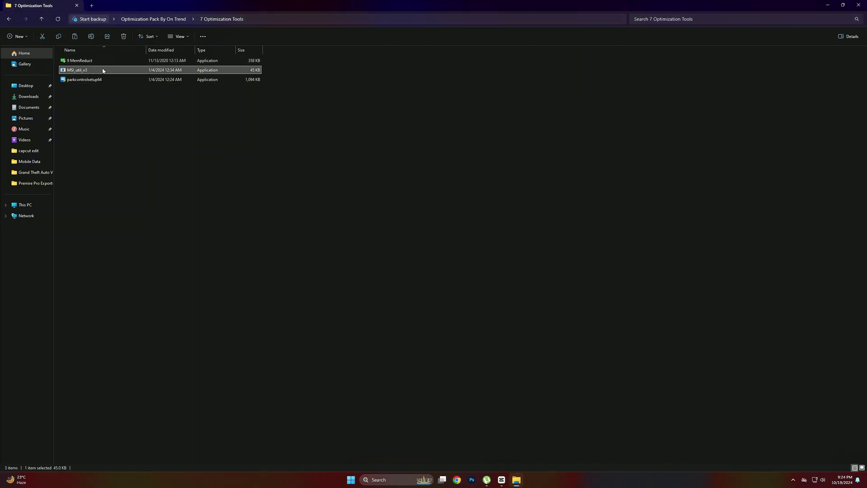
right_click(102, 71)
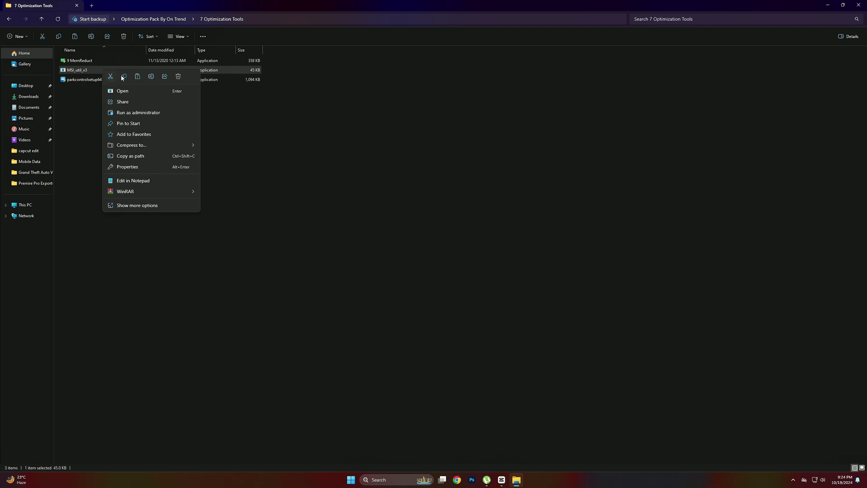
left_click(124, 113)
left_click(396, 299)
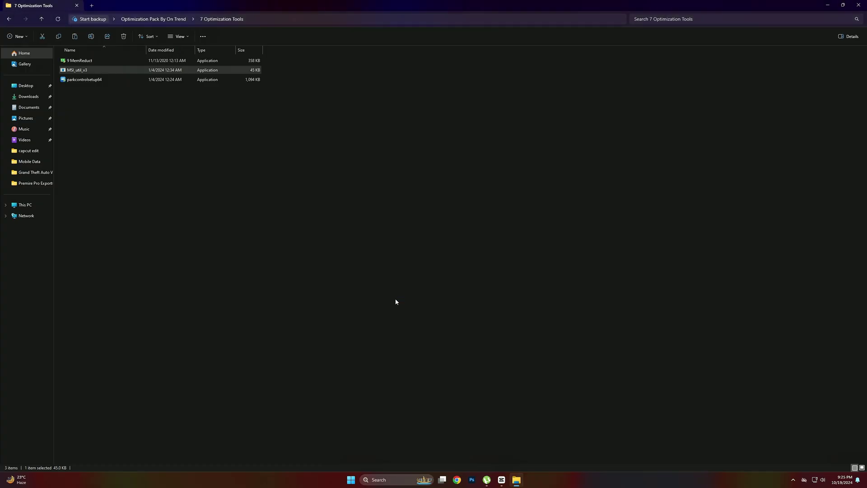
left_click_drag(240, 62, 412, 107)
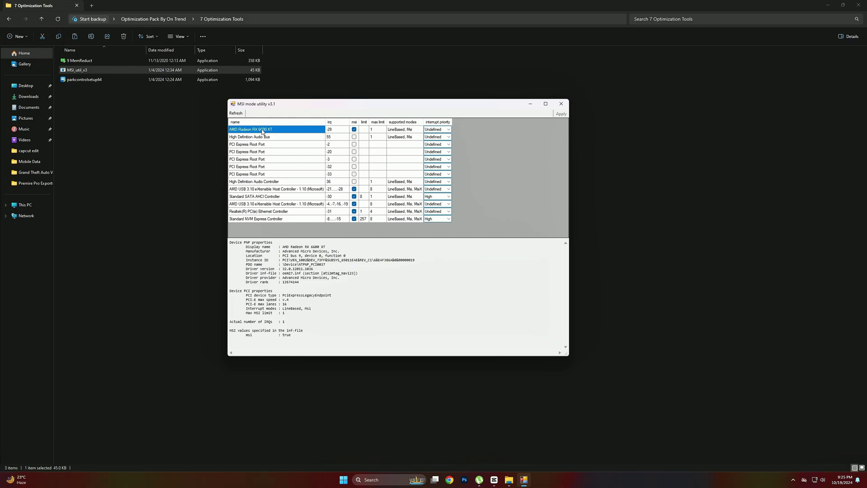
left_click(438, 130)
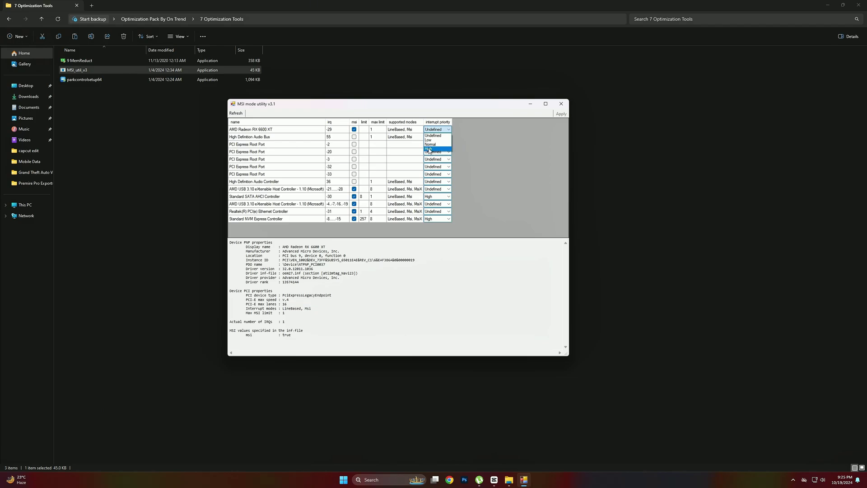
left_click(429, 149)
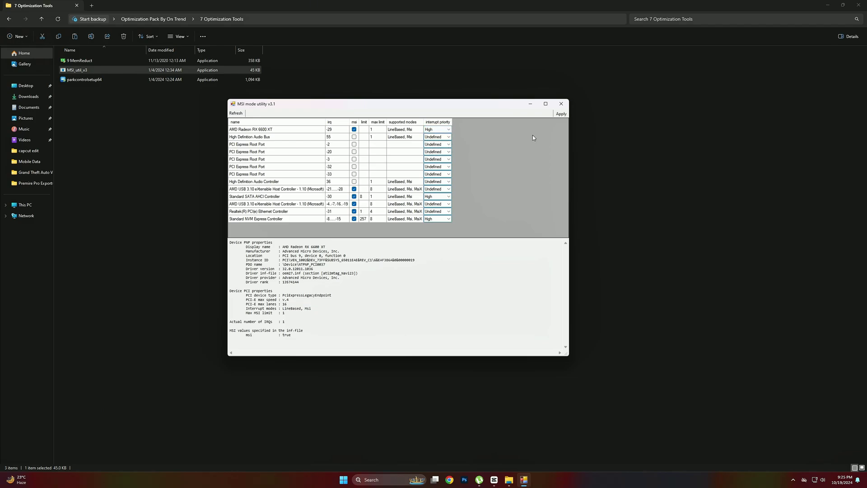
left_click(561, 104)
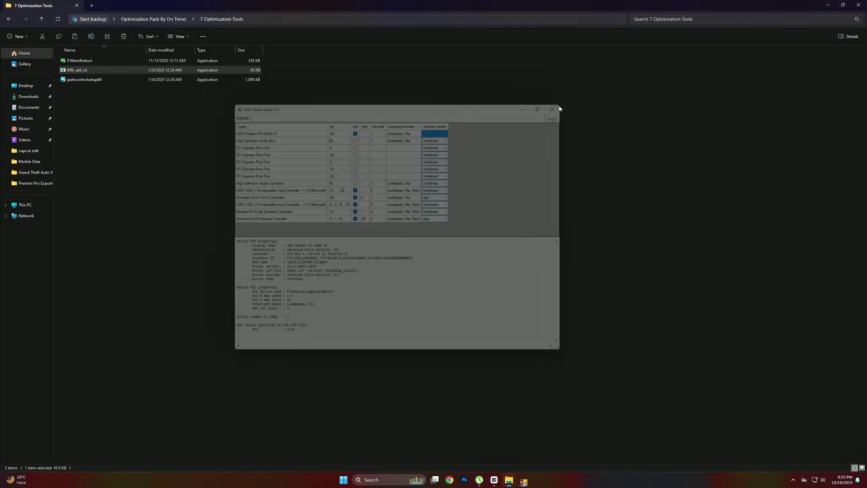
Install ParkControl from parkcontrolsetup64, allowing it to make changes and accepting its license agreement.
left_click(105, 82)
double_click(105, 82)
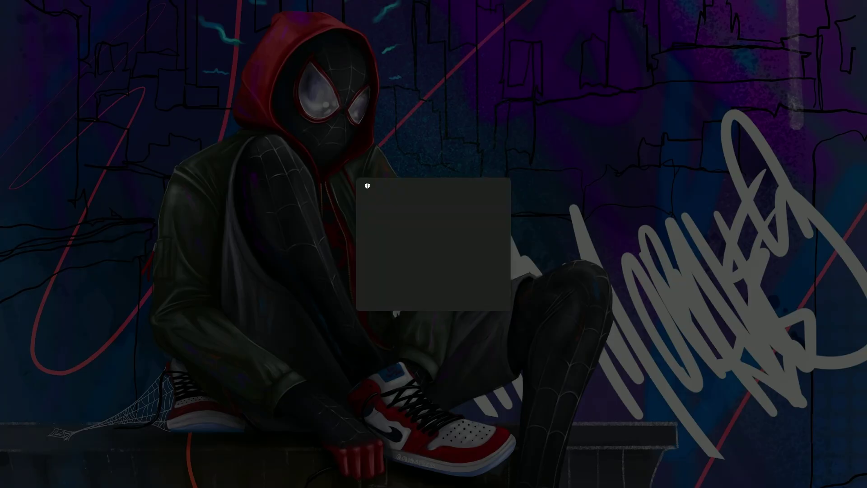
left_click(463, 297)
left_click(434, 254)
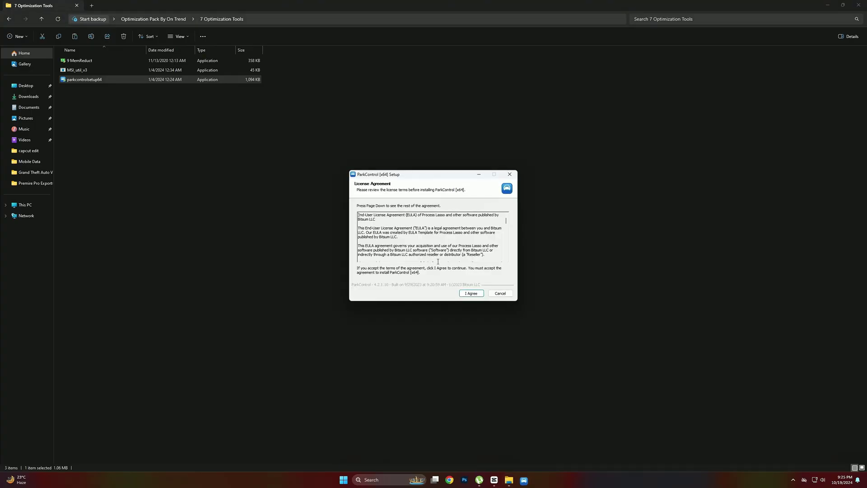
left_click(471, 293)
left_click(471, 293)
left_click(471, 293)
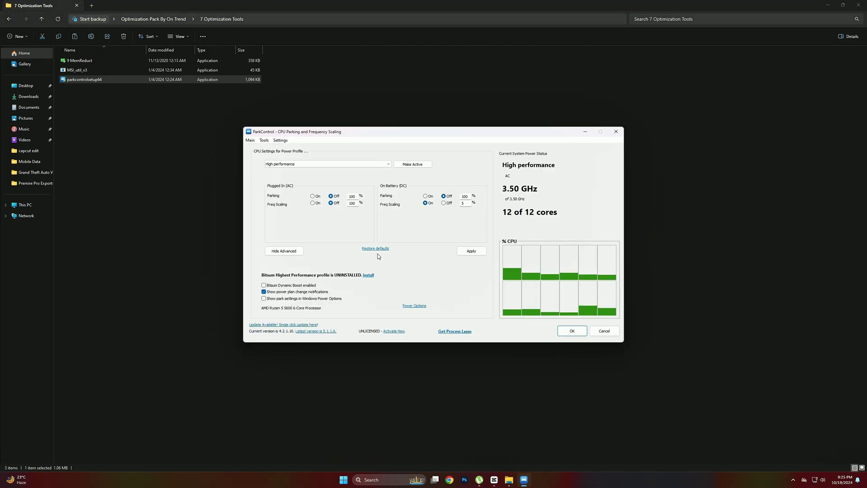
Choose the High performance power profile in ParkControl, confirm the settings and return to the pack folder.
left_click(333, 164)
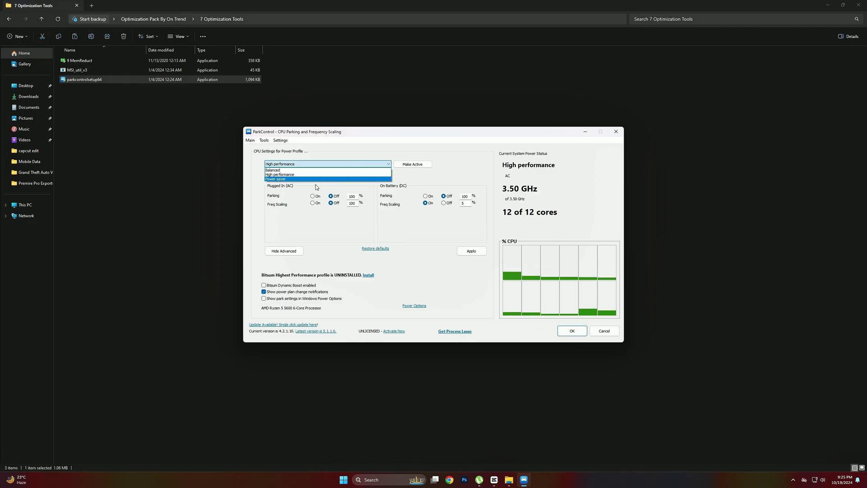
left_click(282, 175)
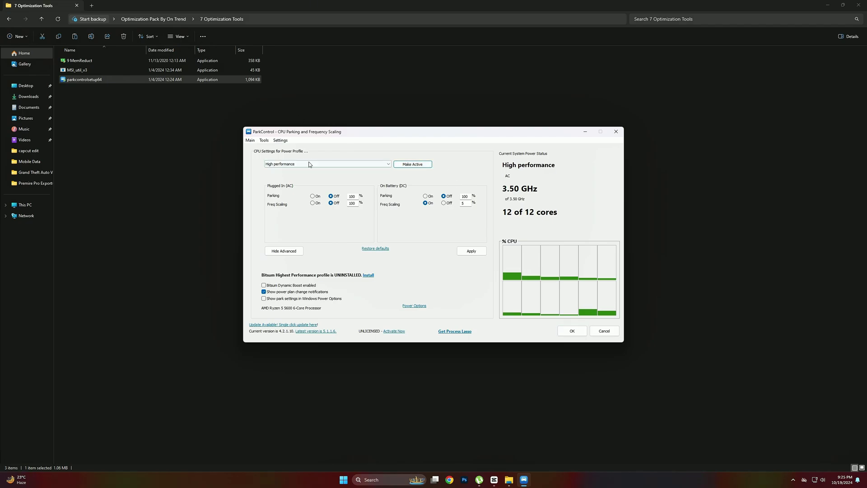
left_click(565, 334)
left_click(207, 197)
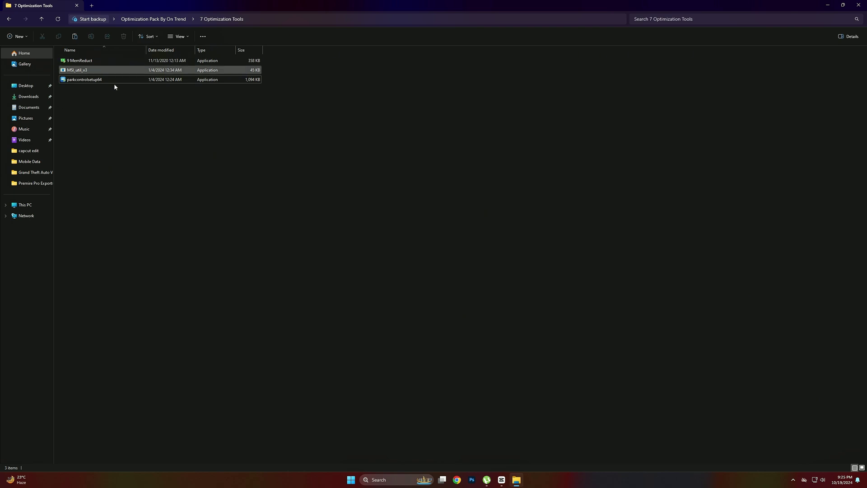
left_click(7, 21)
left_click(190, 147)
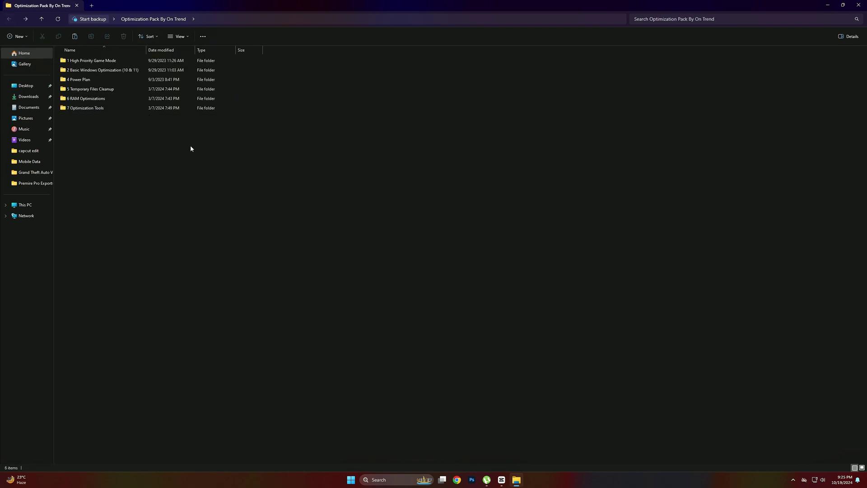
left_click_drag(124, 154, 97, 49)
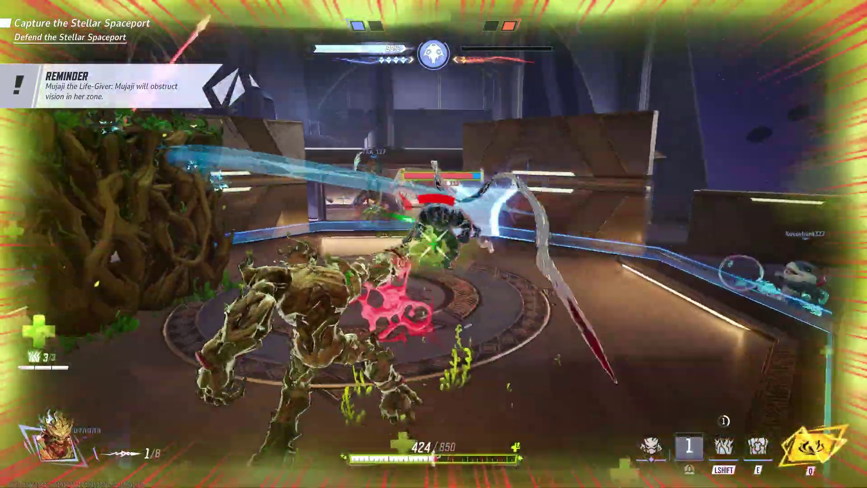
key("e")
key("q")
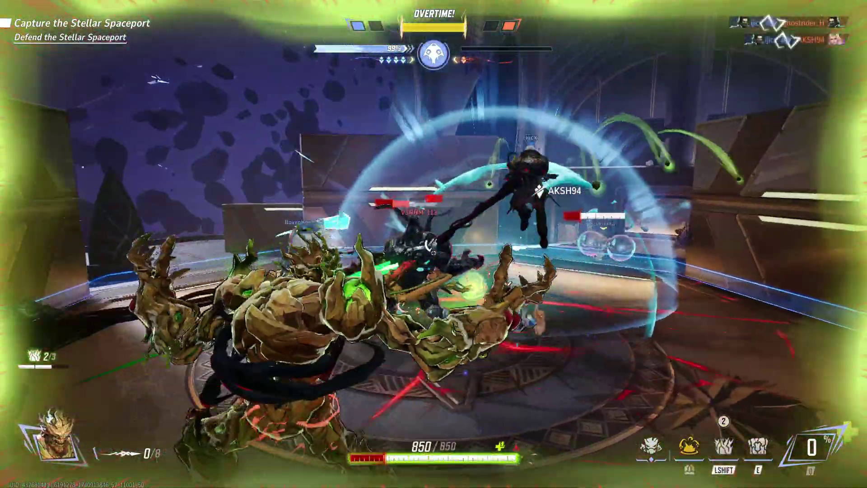
right_click(434, 243)
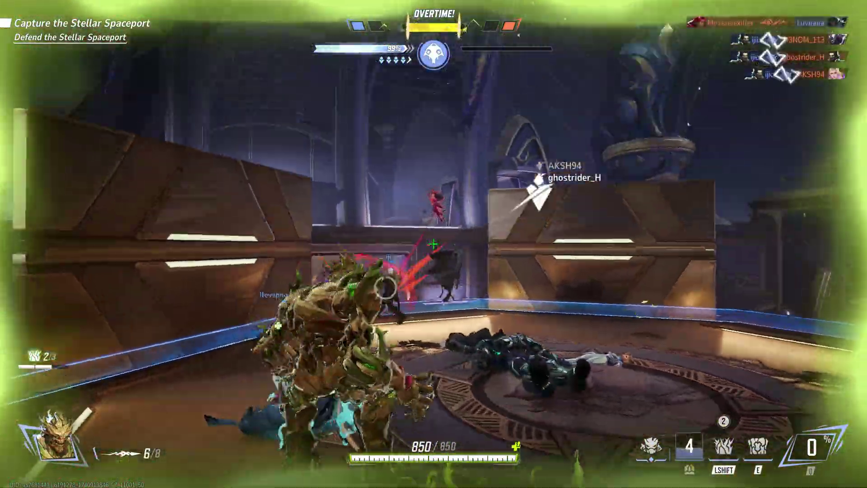
left_click(433, 244)
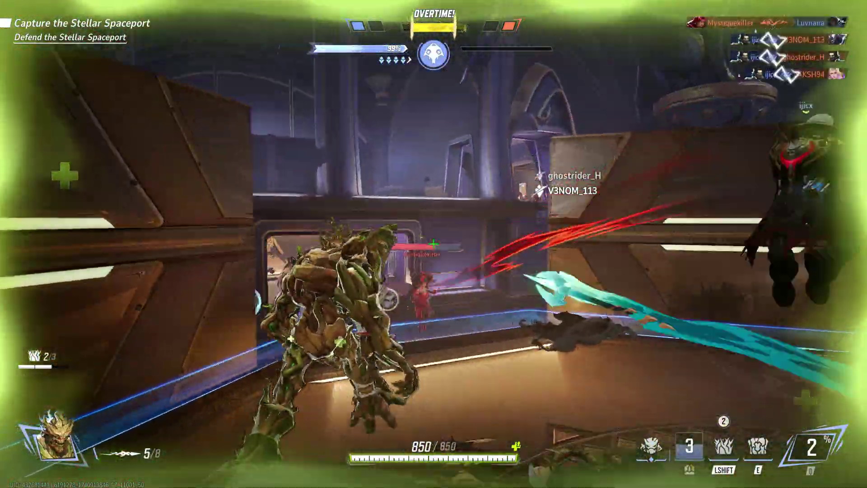
left_click(434, 244)
left_click(434, 244)
key("r")
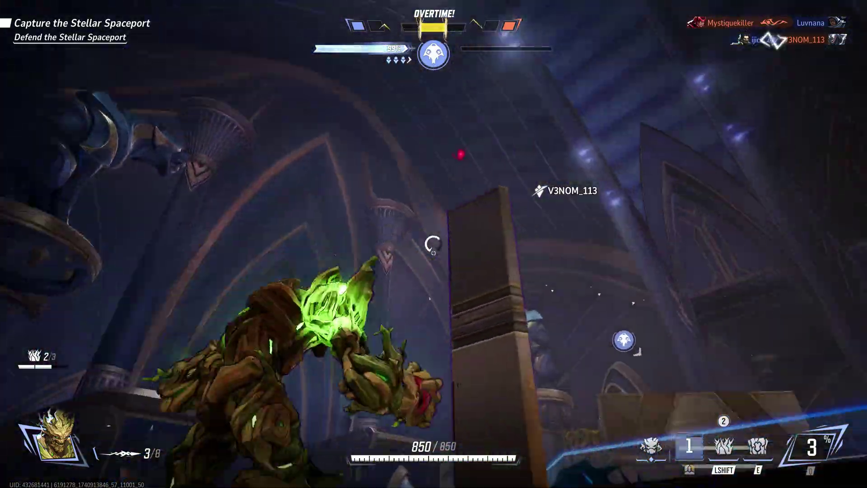
left_click(433, 244)
left_click(434, 244)
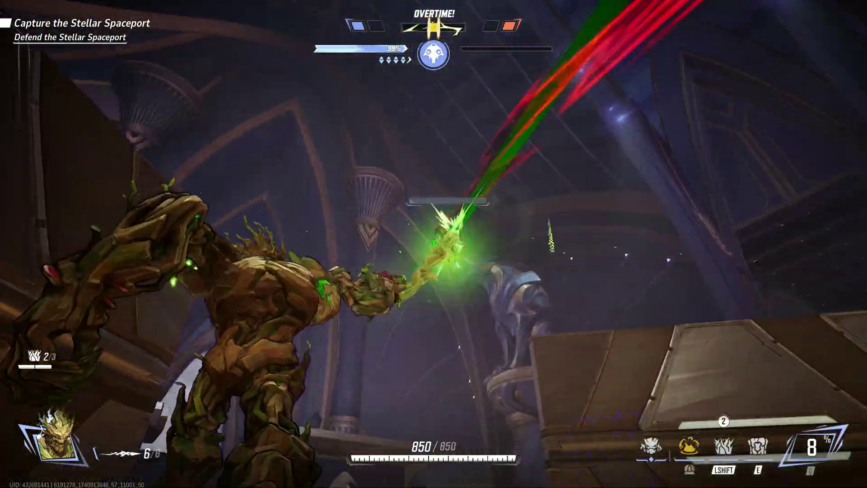